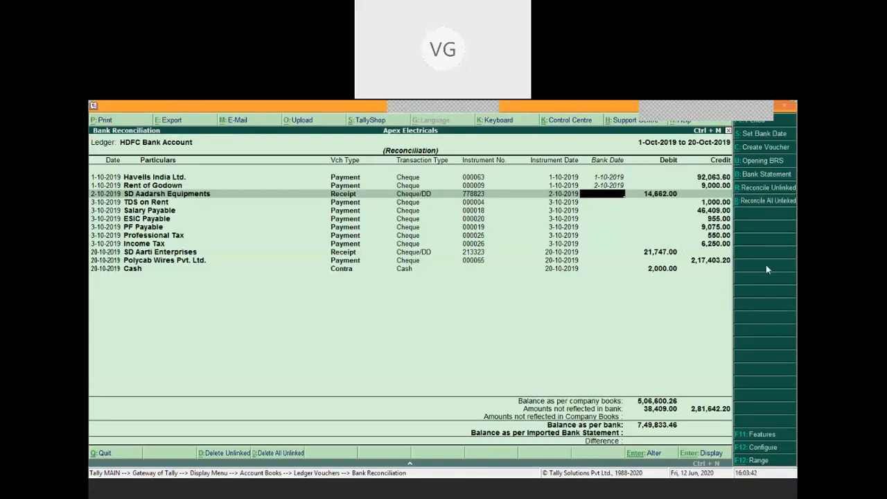
- Leave the HDFC Bank Account reconciliation without saving the bank dates and return to the Gateway of Tally
key(Escape)
key(Return)
key(Escape)
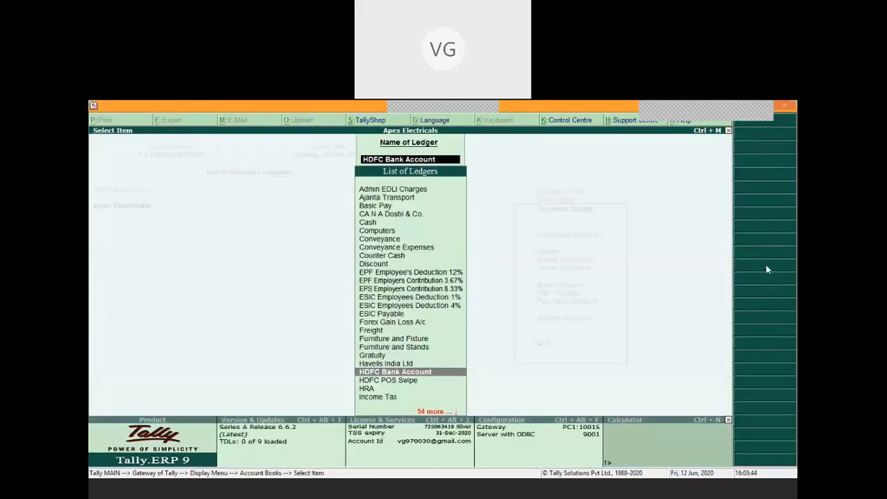
key(Escape)
key(Escape)
key(Escape)
key(Escape)
key(Escape)
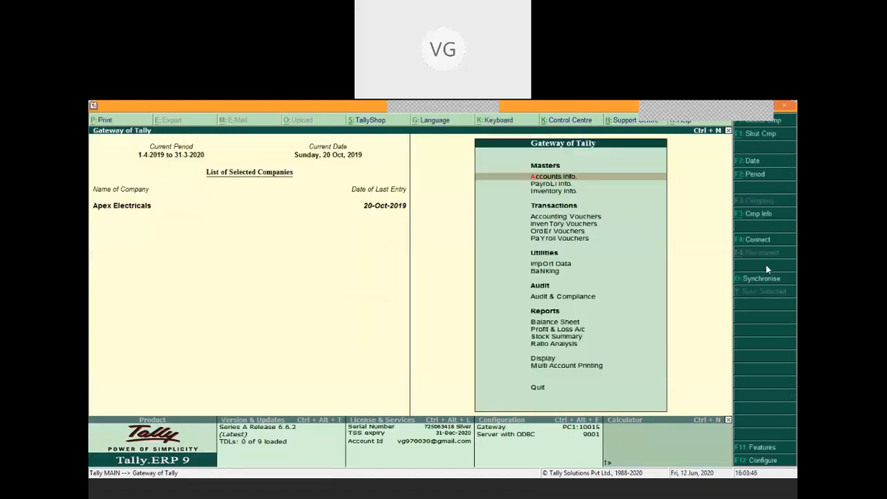
- Open the HDFC Bank Account ledger for alteration from the accounts information masters
key(Return)
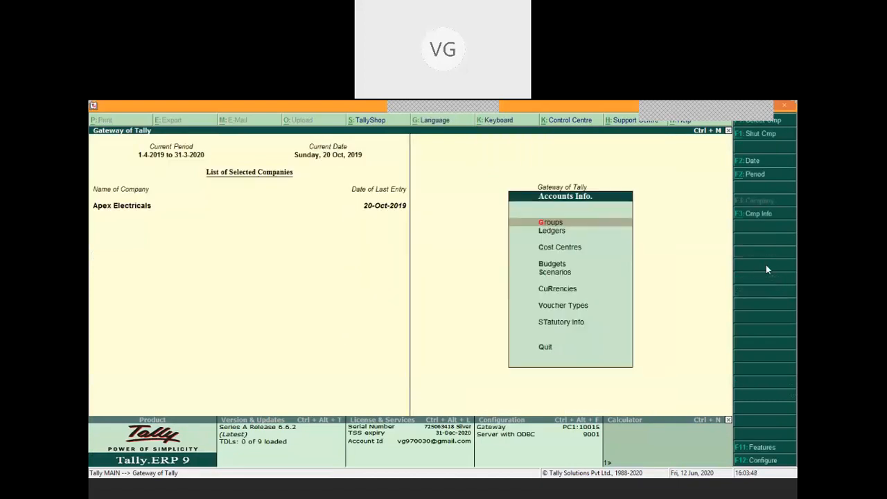
key(Down)
key(Down)
key(l)
key(Down)
key(Down)
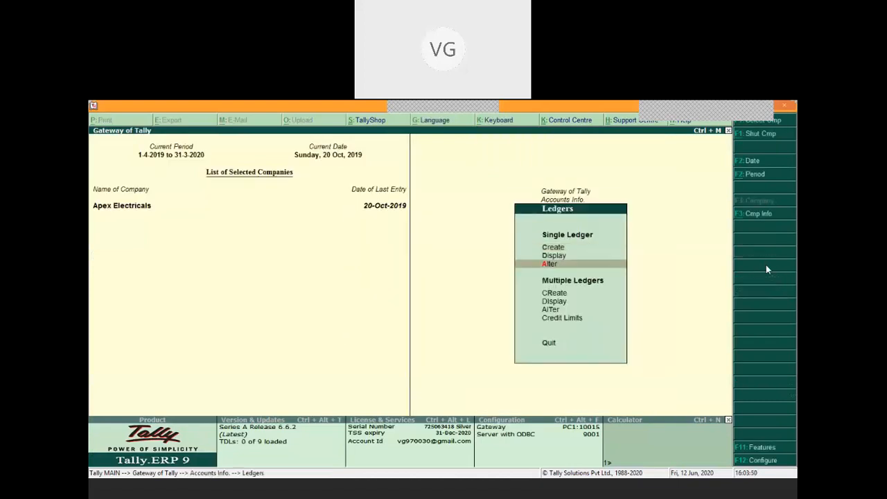
key(Return)
text(hdfc)
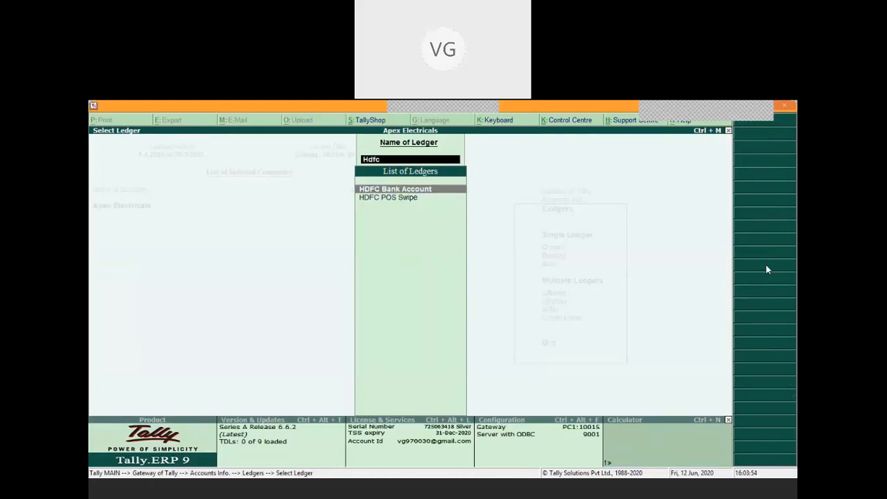
key(Return)
- Set the ledger's Set/alter auto BRS configuration option to Yes, leaving the preceding bank details as they are
key(Return)
key(Return)
key(Return)
key(Return)
key(Return)
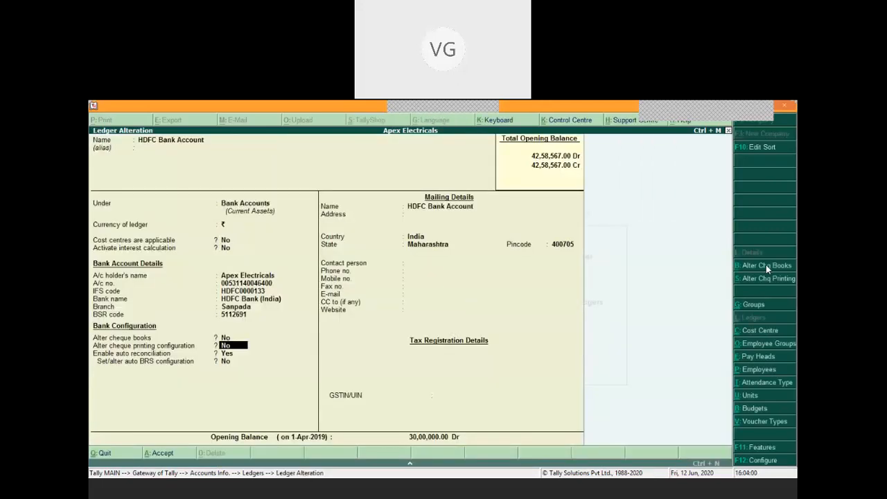
key(Return)
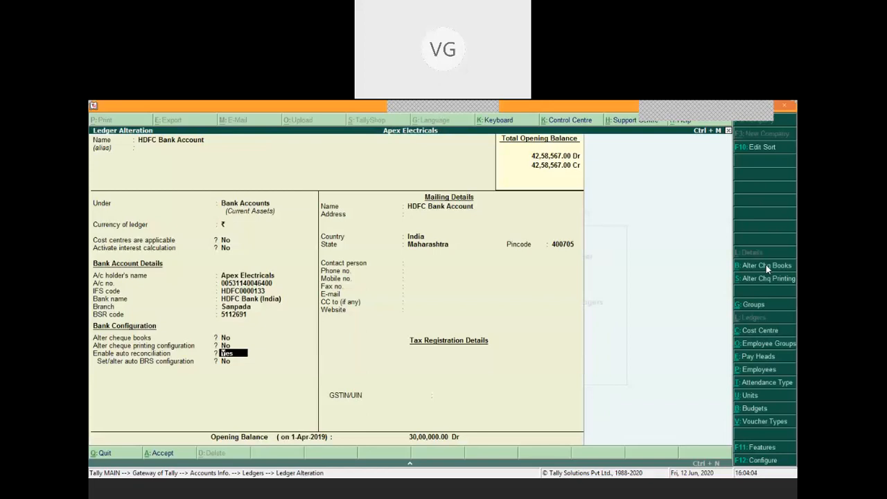
key(Return)
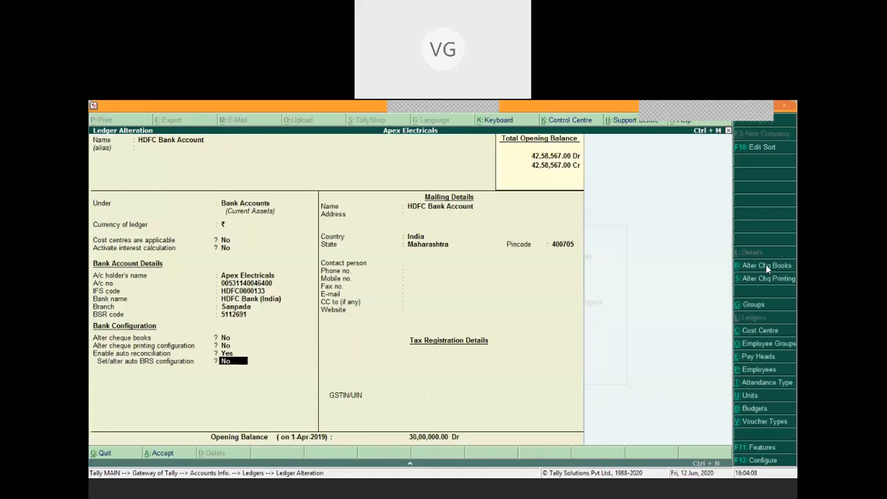
key(y)
key(Return)
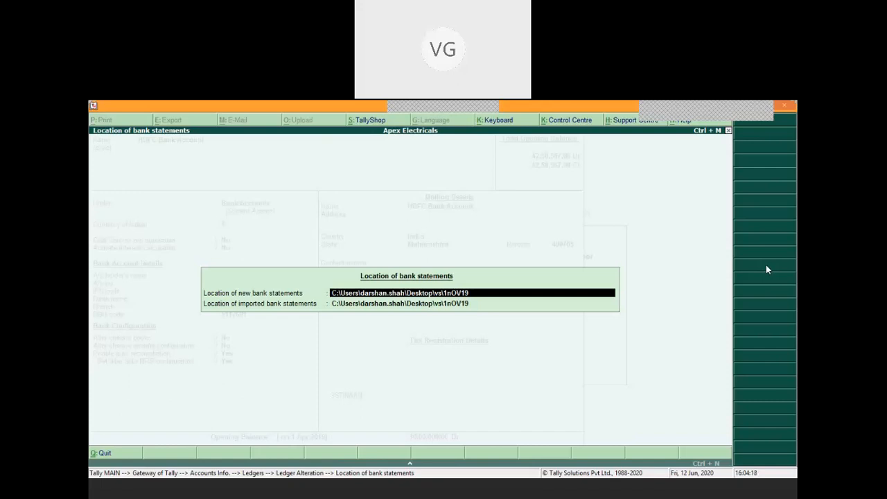
- Set the location of new bank statements to C:\
key(Return)
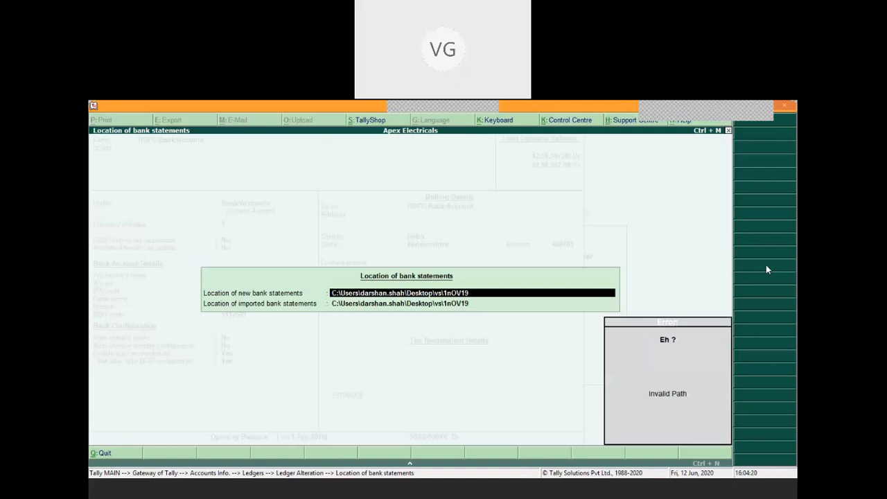
key(BackSpace)
key(BackSpace)
key(BackSpace)
key(BackSpace)
key(BackSpace)
key(BackSpace)
key(BackSpace)
key(BackSpace)
key(BackSpace)
key(BackSpace)
key(BackSpace)
key(BackSpace)
key(BackSpace)
key(BackSpace)
key(BackSpace)
key(BackSpace)
key(BackSpace)
key(BackSpace)
key(BackSpace)
key(BackSpace)
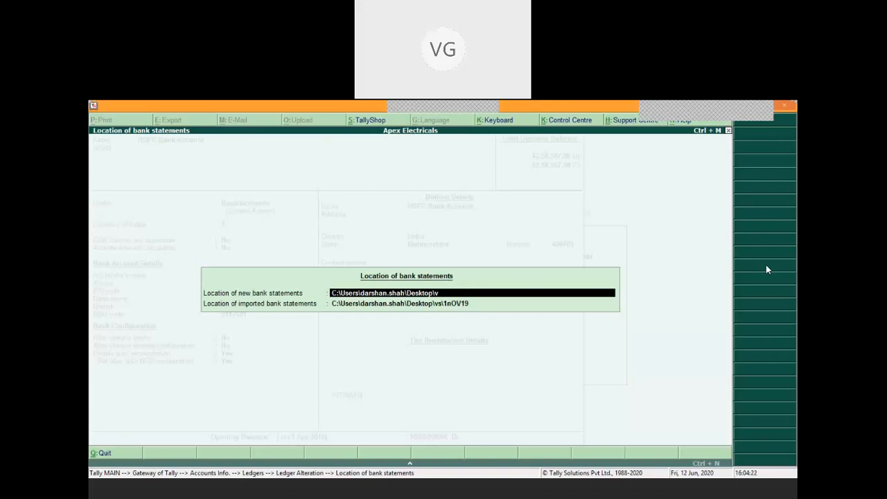
key(BackSpace)
key(BackSpace)
key(BackSpace)
key(BackSpace)
key(BackSpace)
key(BackSpace)
key(BackSpace)
key(BackSpace)
key(BackSpace)
key(BackSpace)
key(BackSpace)
key(BackSpace)
key(BackSpace)
key(BackSpace)
key(BackSpace)
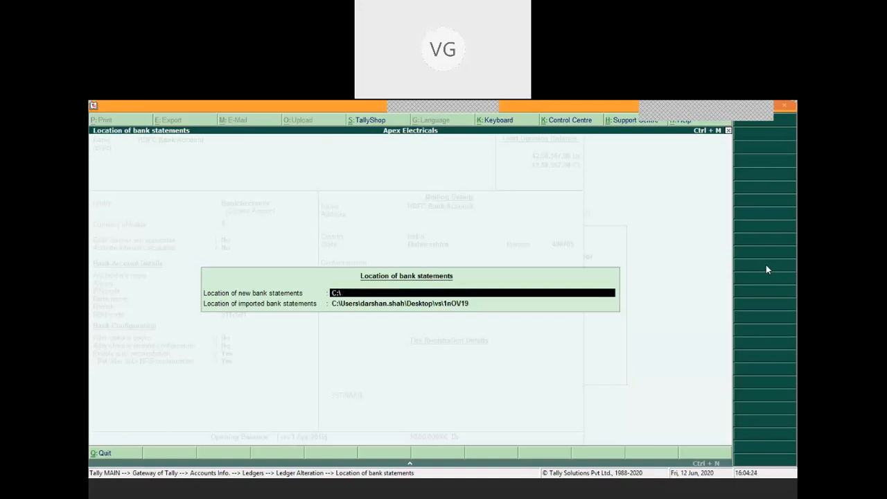
key(Return)
- Set the location of imported bank statements to C:\
key(BackSpace)
key(BackSpace)
key(BackSpace)
key(BackSpace)
key(BackSpace)
key(BackSpace)
key(BackSpace)
key(BackSpace)
key(BackSpace)
key(BackSpace)
key(BackSpace)
key(BackSpace)
key(BackSpace)
key(BackSpace)
key(BackSpace)
key(BackSpace)
key(BackSpace)
key(BackSpace)
key(BackSpace)
key(BackSpace)
key(BackSpace)
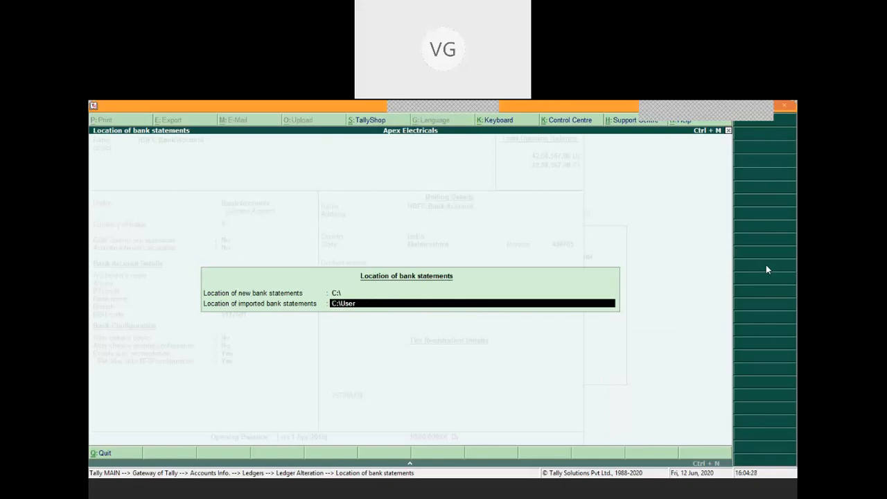
key(BackSpace)
key(Return)
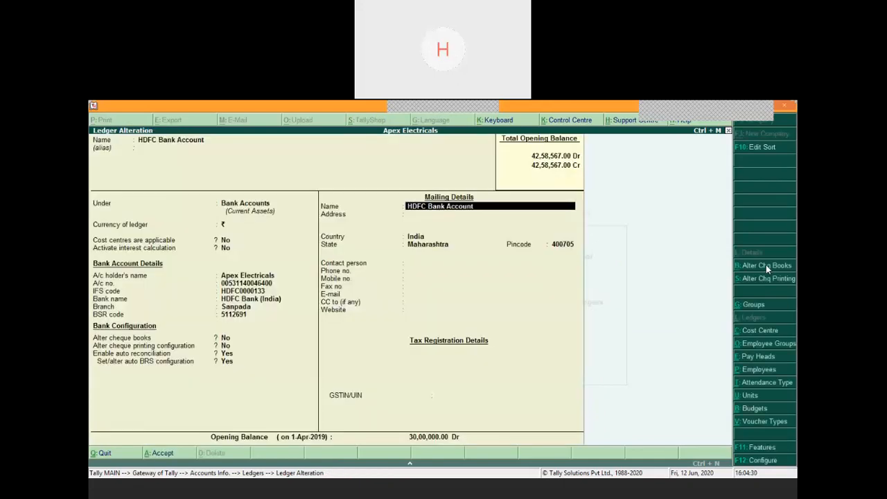
- Recheck both bank statement locations and save the HDFC Bank Account ledger
key(BackSpace)
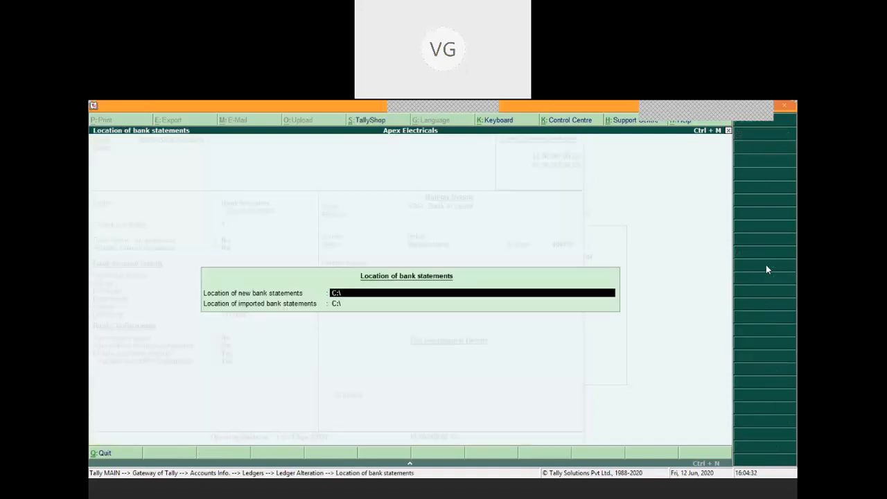
key(Return)
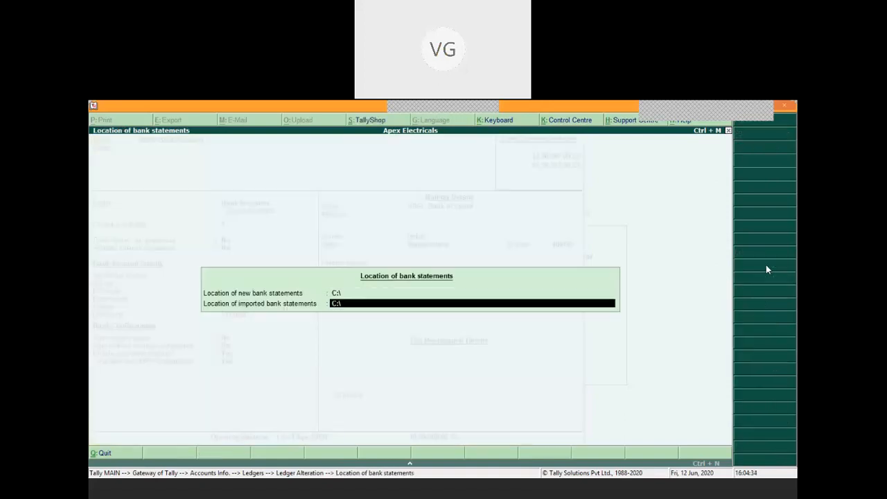
key(Return)
key(Return)
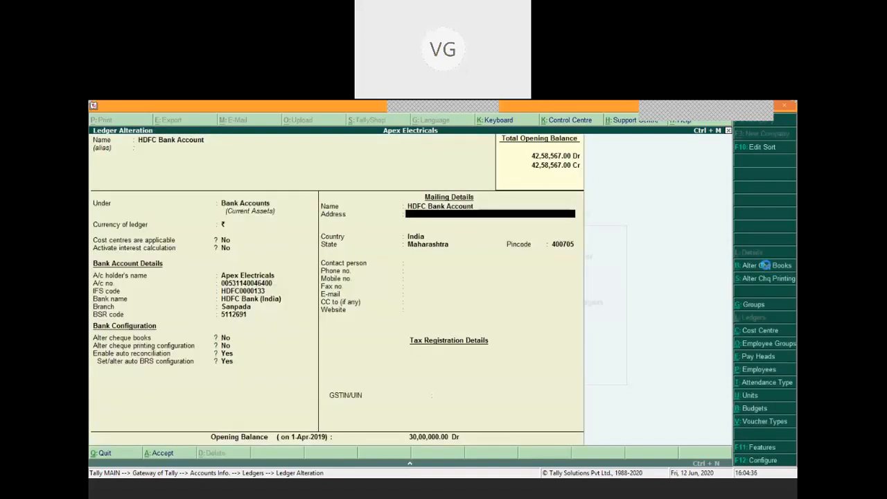
key(ctrl+a)
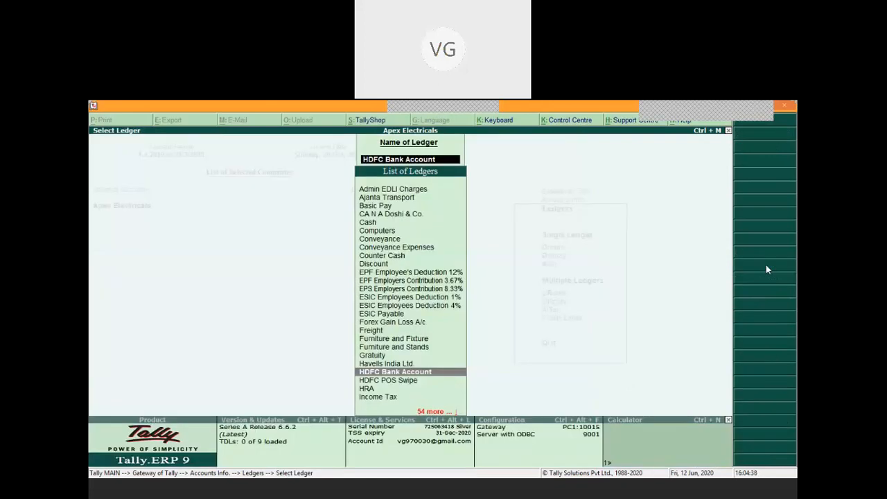
- Open the bank reconciliation of HDFC Bank Account from Banking, keeping the period 1-4-2019 to 28-10-2019
key(Escape)
key(Escape)
key(Escape)
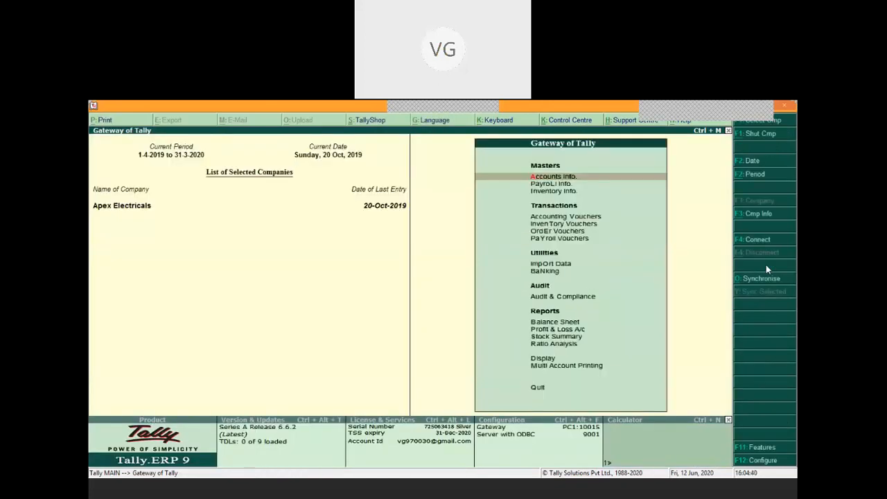
key(n)
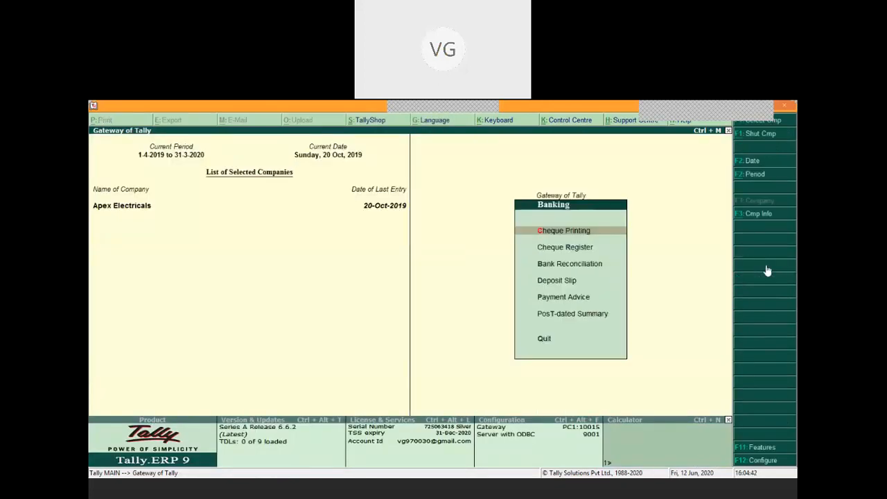
key(Down)
key(Down)
key(Return)
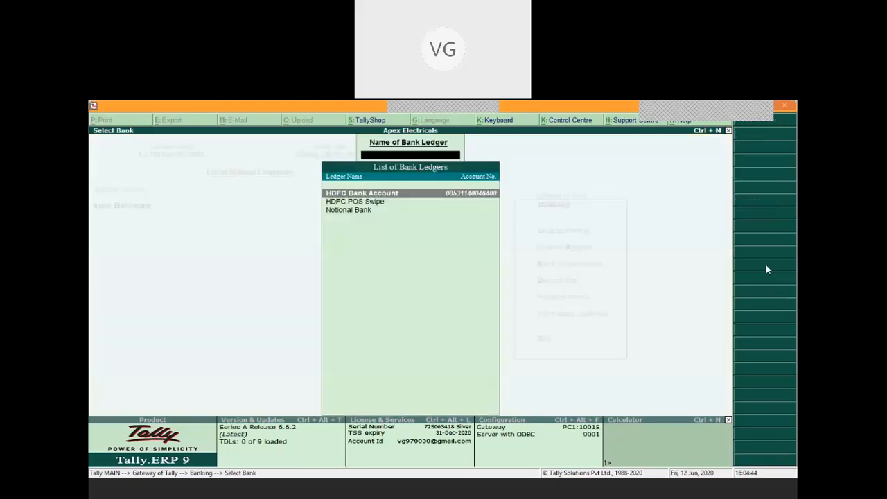
key(Return)
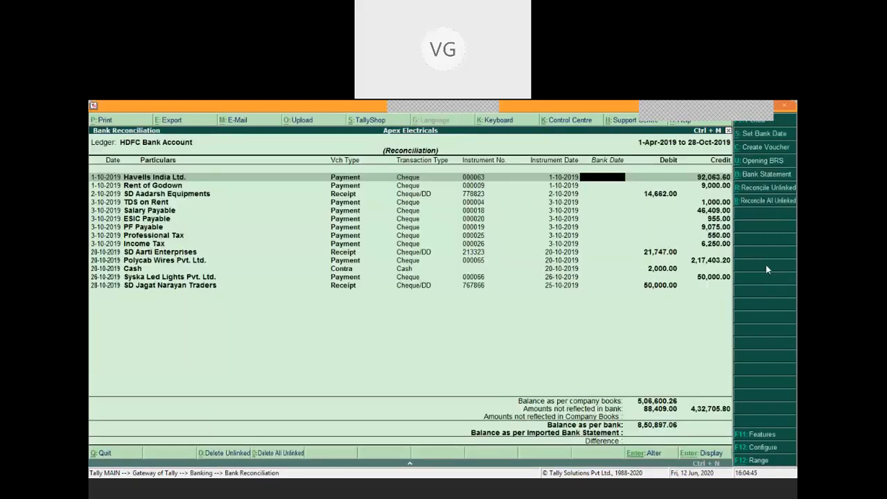
click(782, 123)
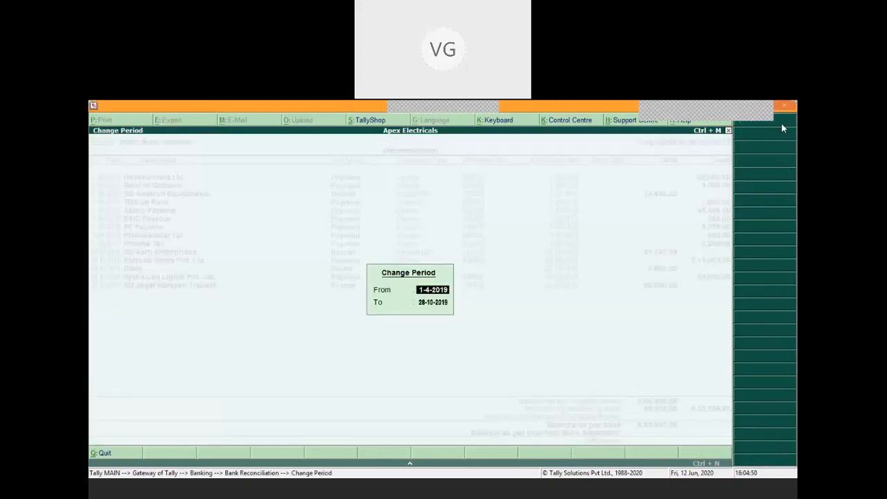
key(Return)
key(Return)
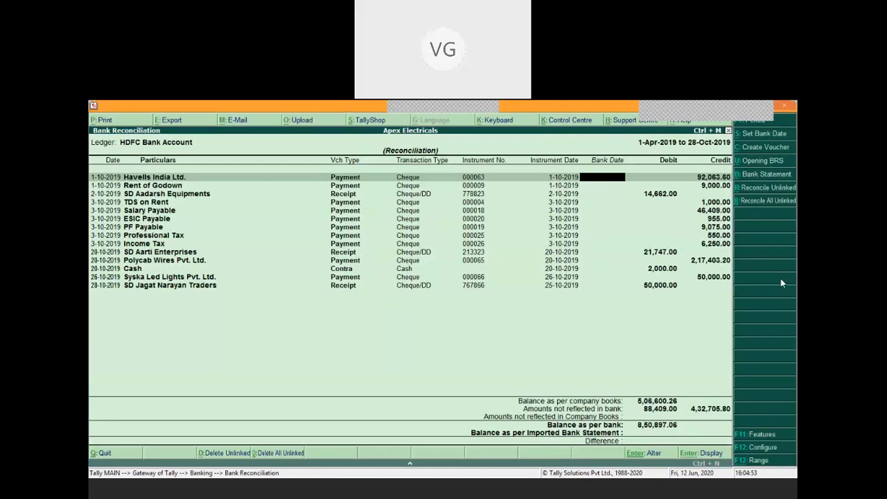
- Start the bank statement import and look through the available file types, keeping Supported
click(758, 174)
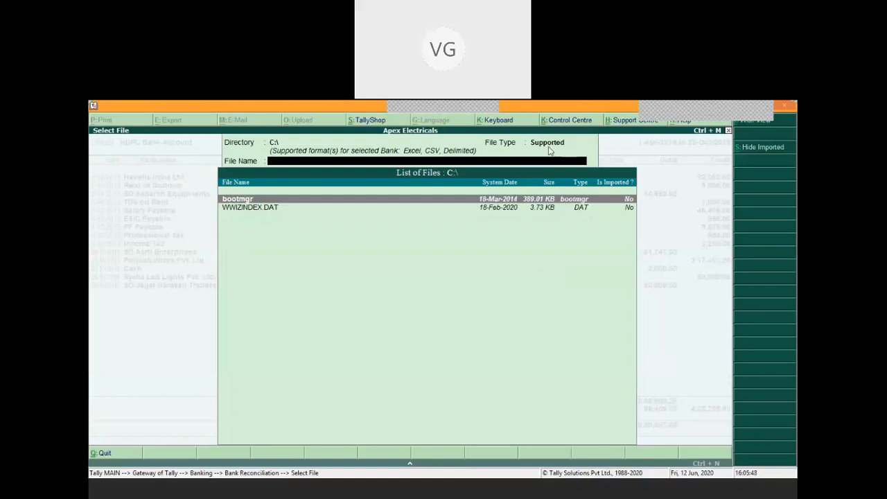
click(592, 151)
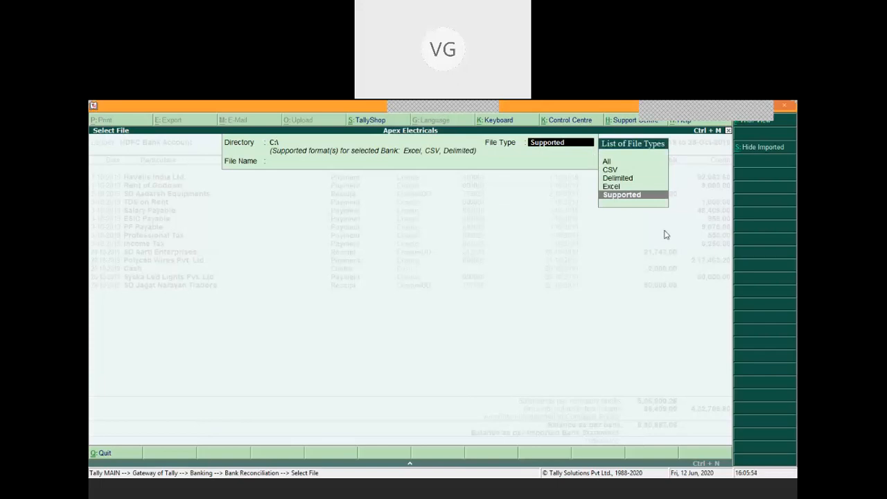
key(Up)
key(Up)
key(Up)
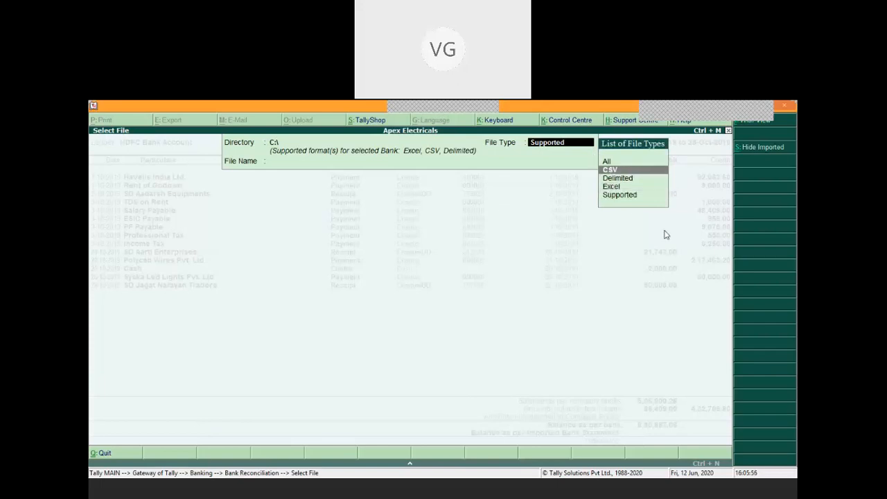
key(Down)
key(Down)
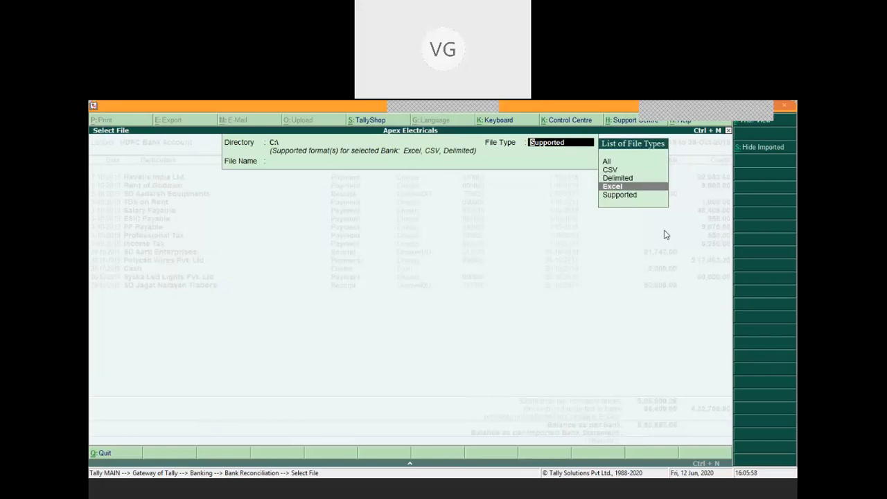
key(Down)
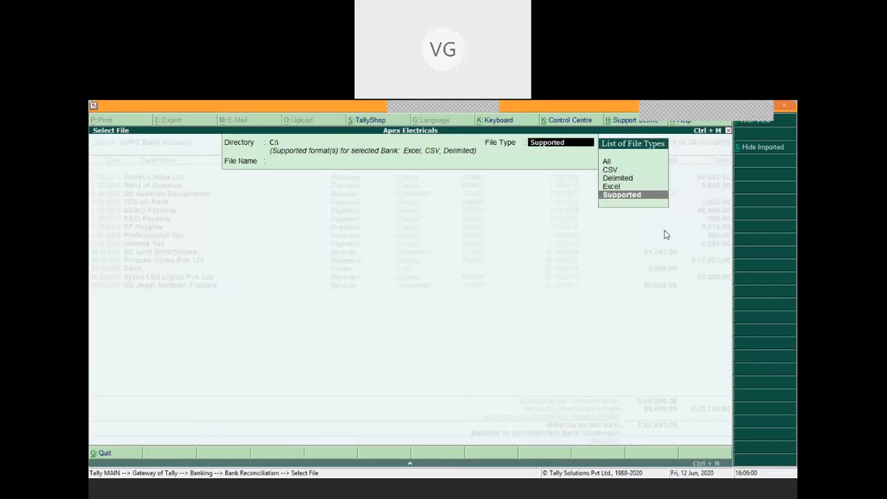
key(Return)
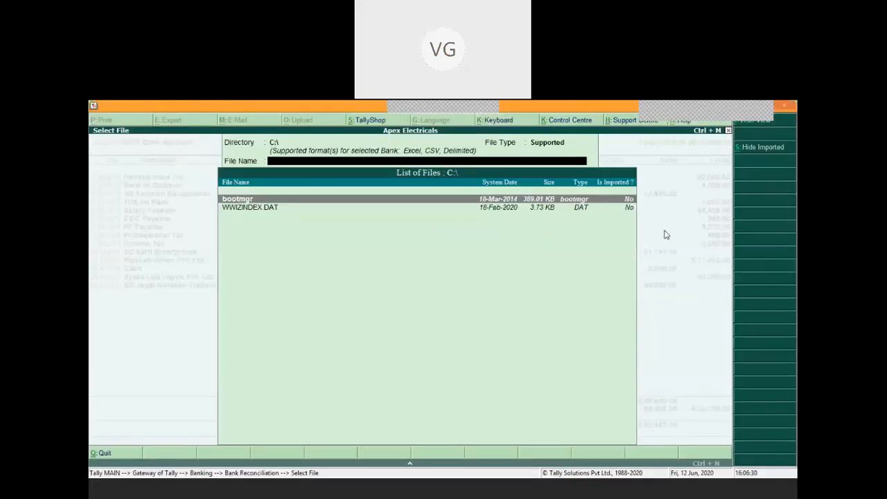
- Return to the statement's file type choice and go through the CSV, Delimited and Excel options
key(BackSpace)
key(Up)
key(Up)
key(Up)
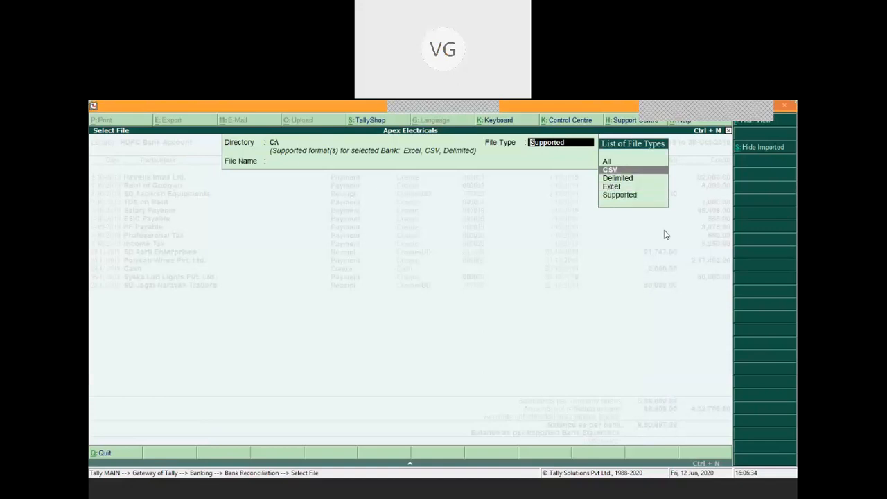
key(Down)
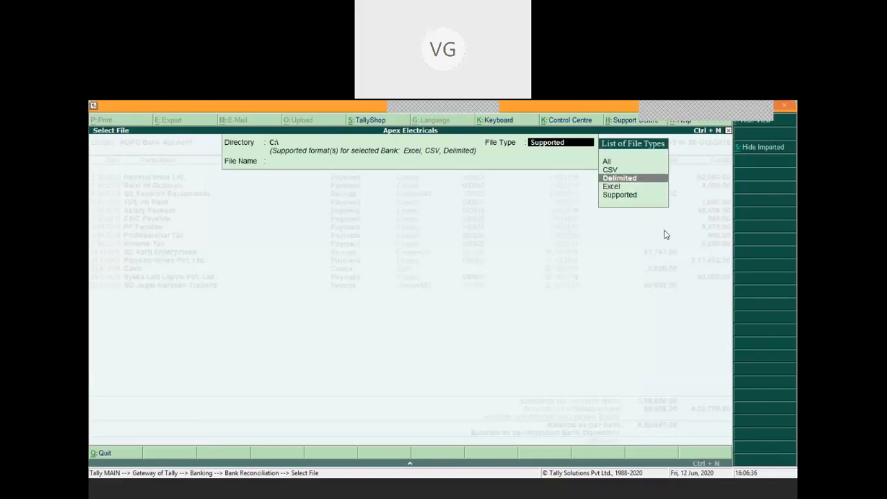
key(Down)
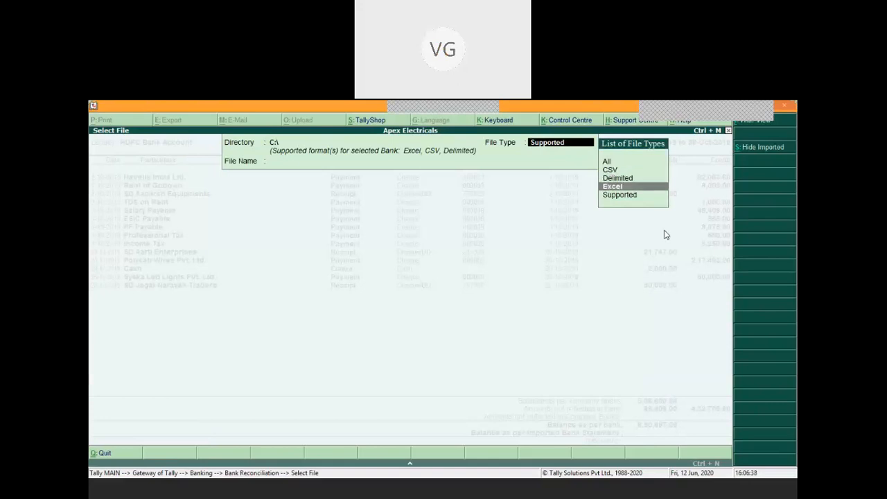
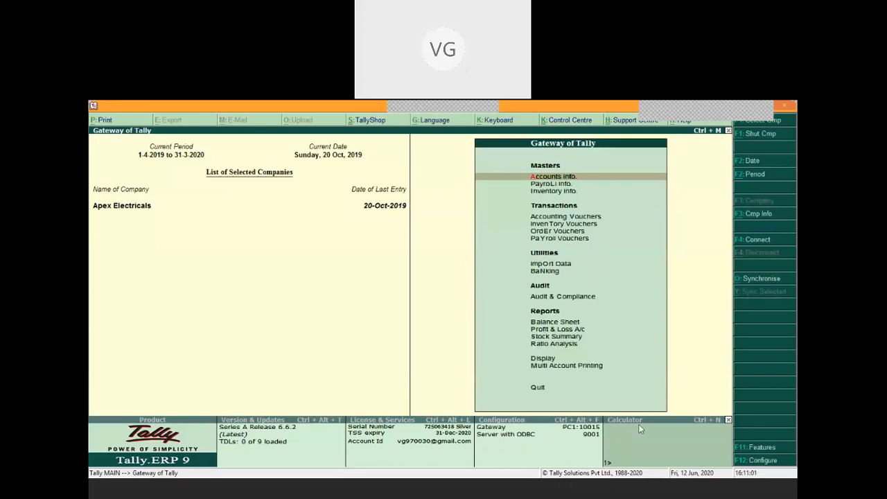
- Open the accounting features of Apex Electricals and set the Set/alter transaction types option to Yes
click(758, 448)
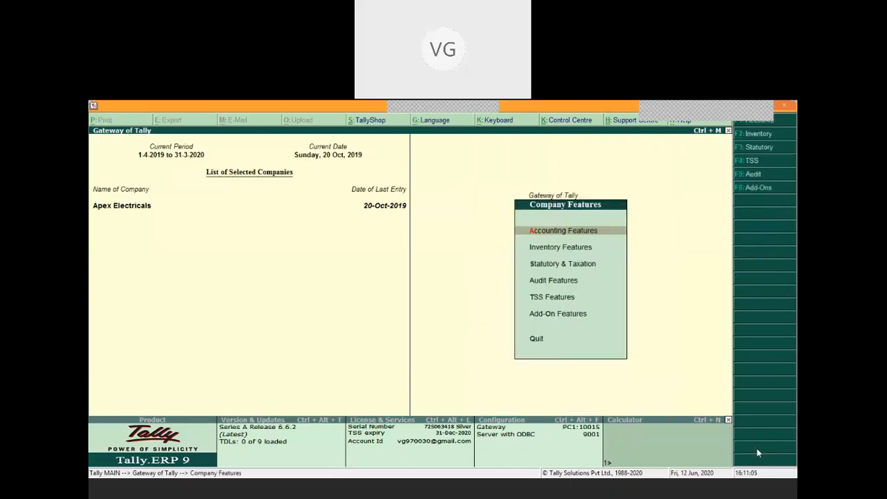
key(Return)
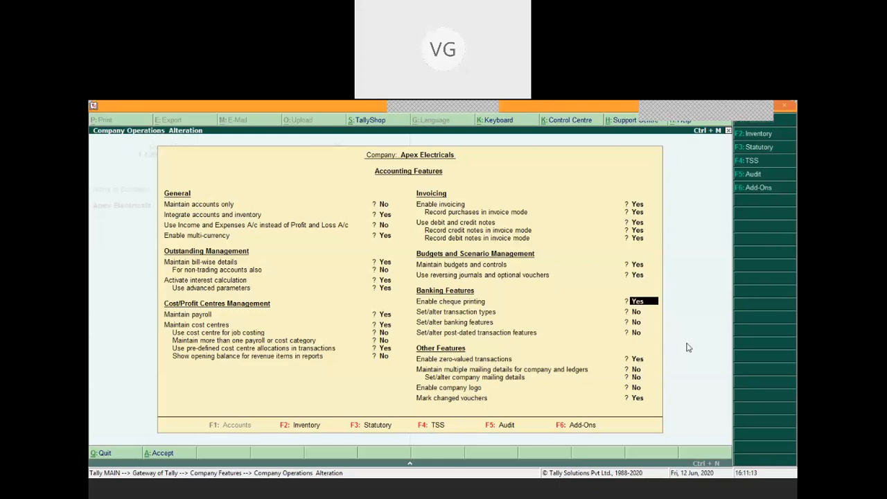
key(Return)
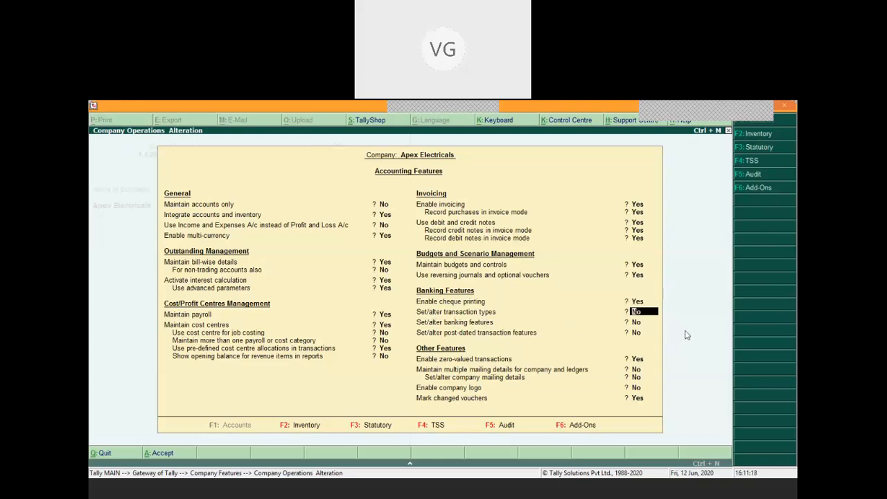
key(y)
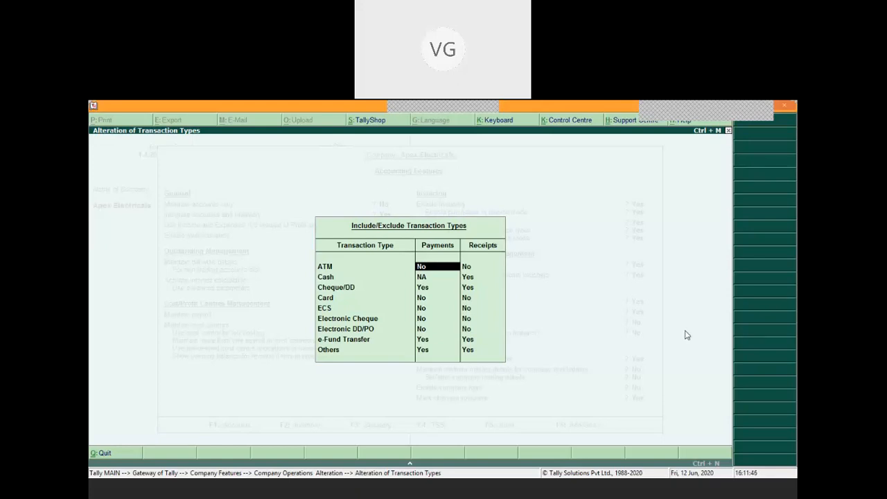
- Include the ATM transaction type for receipts, keeping No for its payments
key(Return)
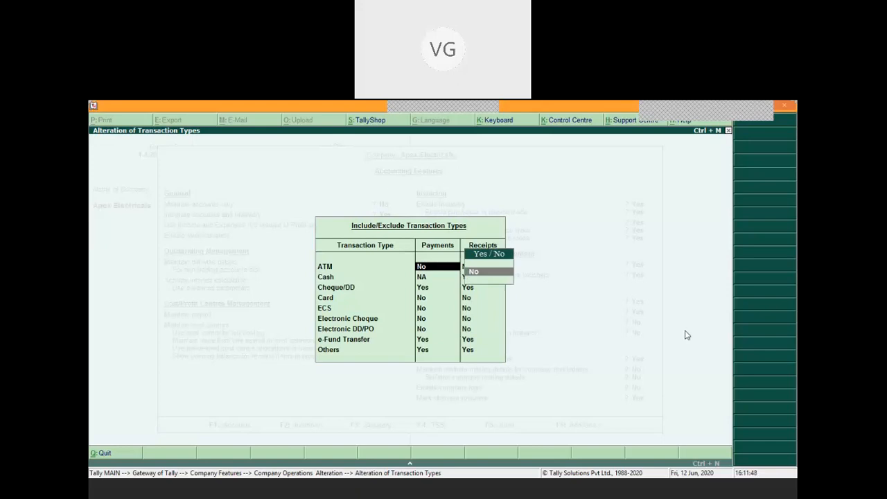
key(y)
key(BackSpace)
key(BackSpace)
key(Return)
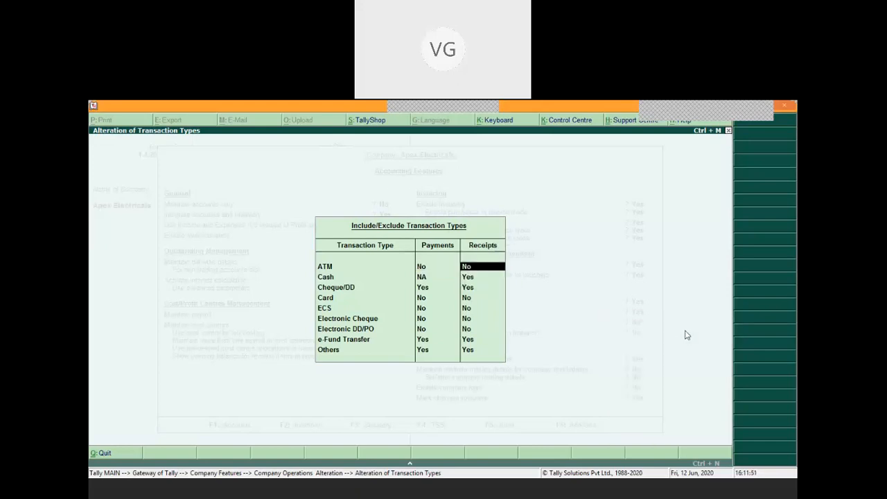
text(Y)
key(Return)
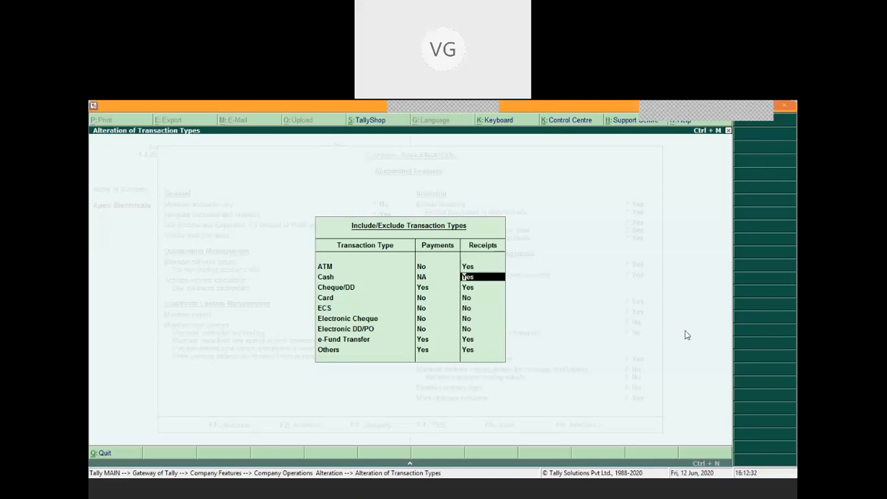
- Keep the remaining transaction types as they are, save the accounting features and return to the Gateway of Tally
key(Return)
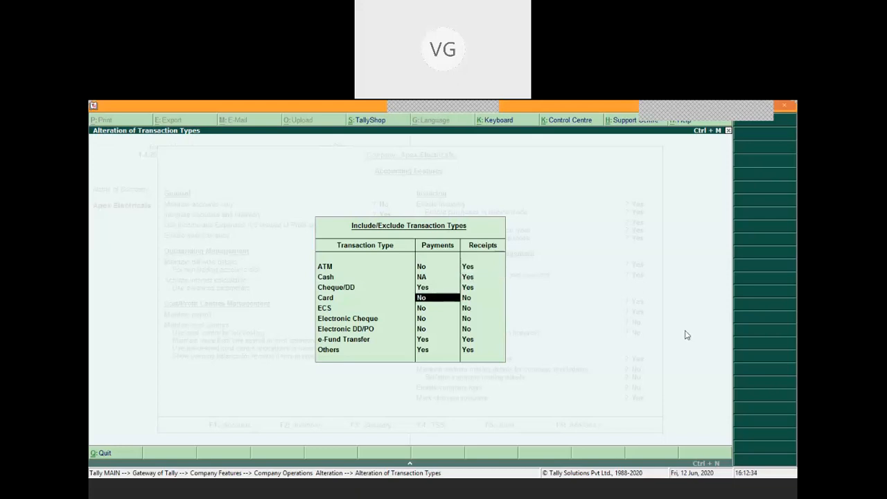
key(Down)
key(Return)
key(Return)
key(Down)
key(Down)
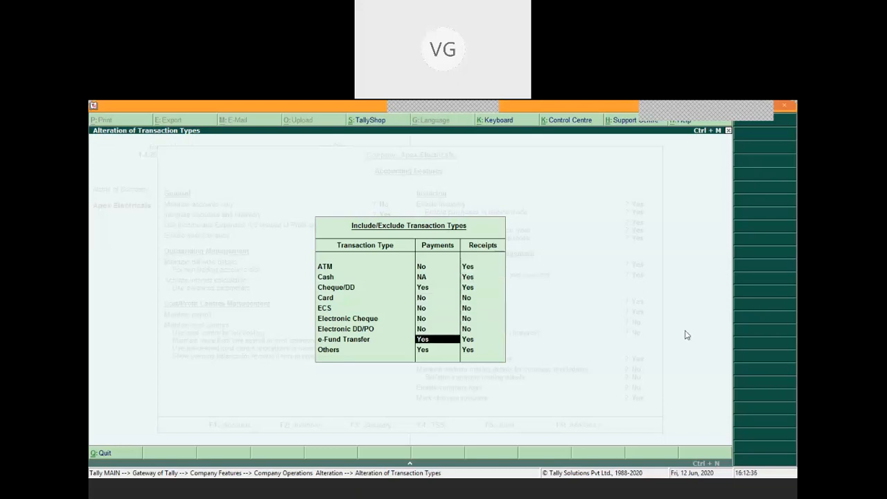
key(Down)
key(Return)
key(Return)
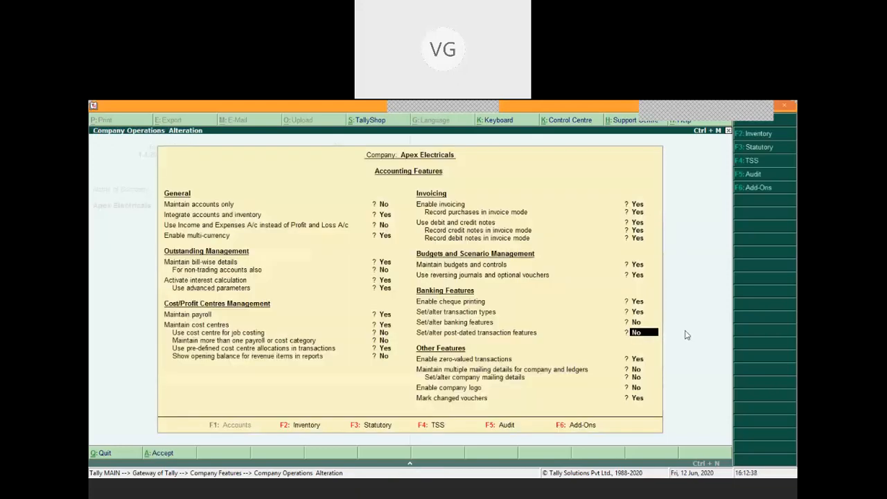
key(ctrl+a)
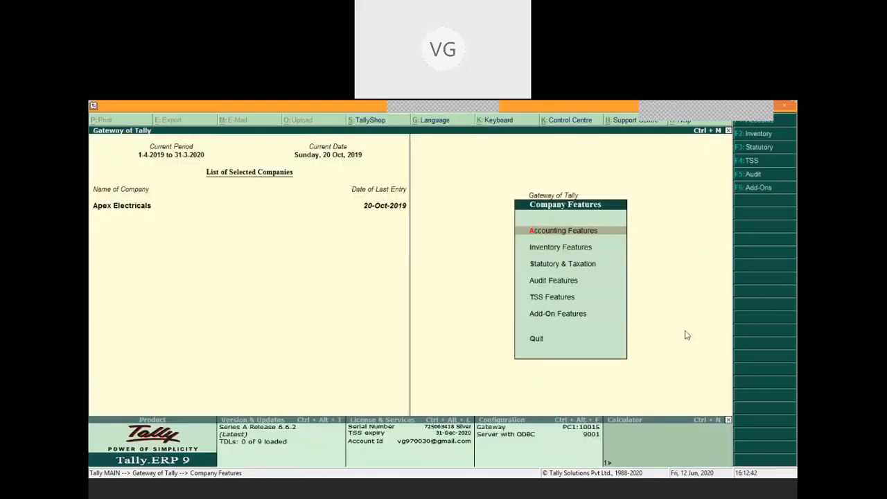
key(Escape)
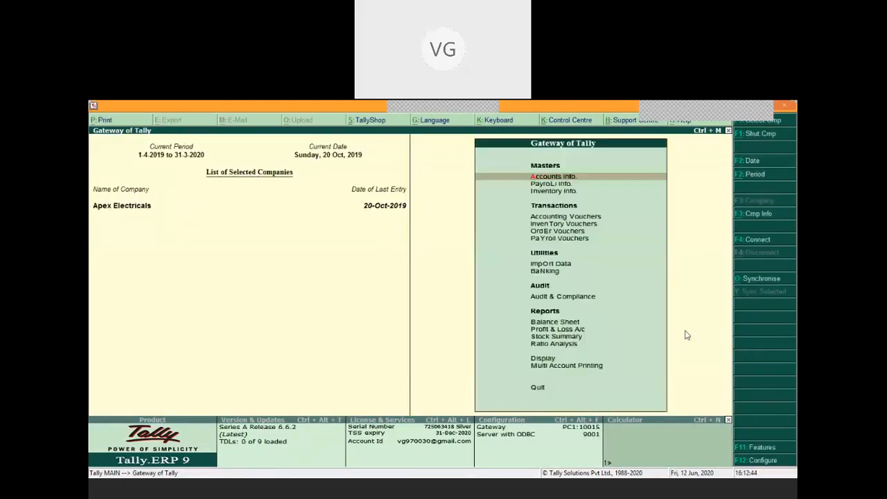
- Start a receipt voucher with cost centre class Not Applicable and HDFC Bank Account as the account
key(Down)
key(Down)
key(Down)
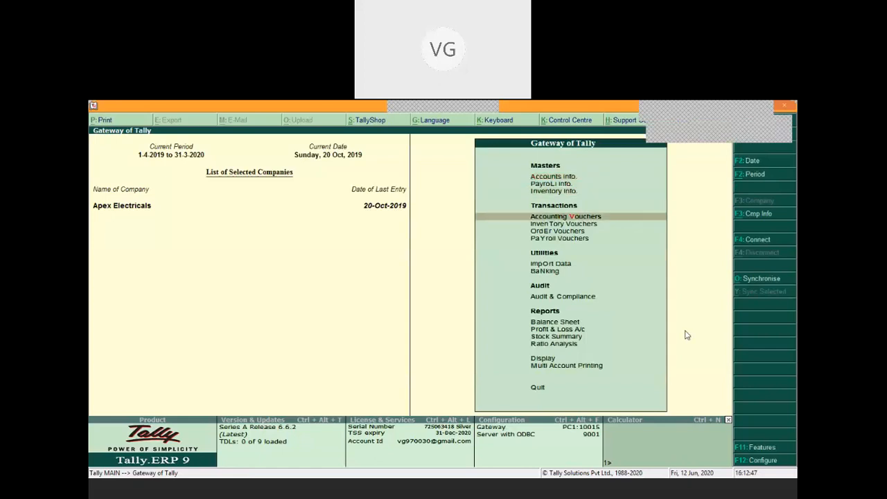
key(Return)
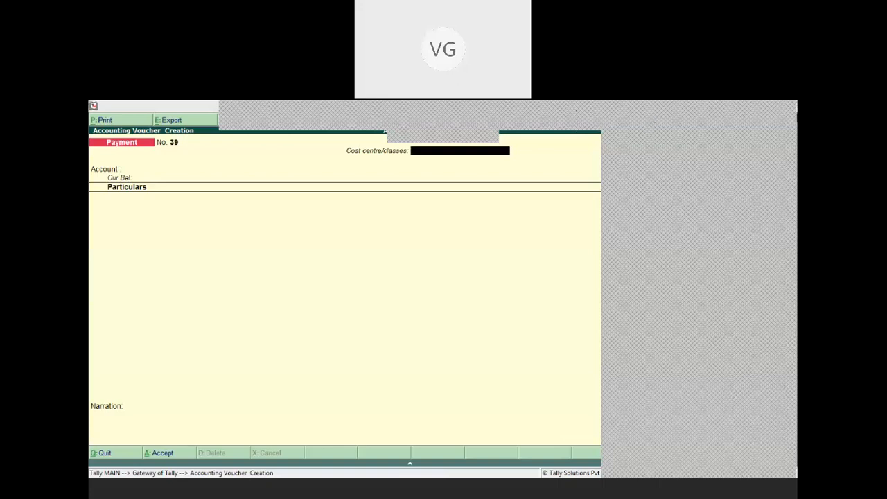
click(792, 110)
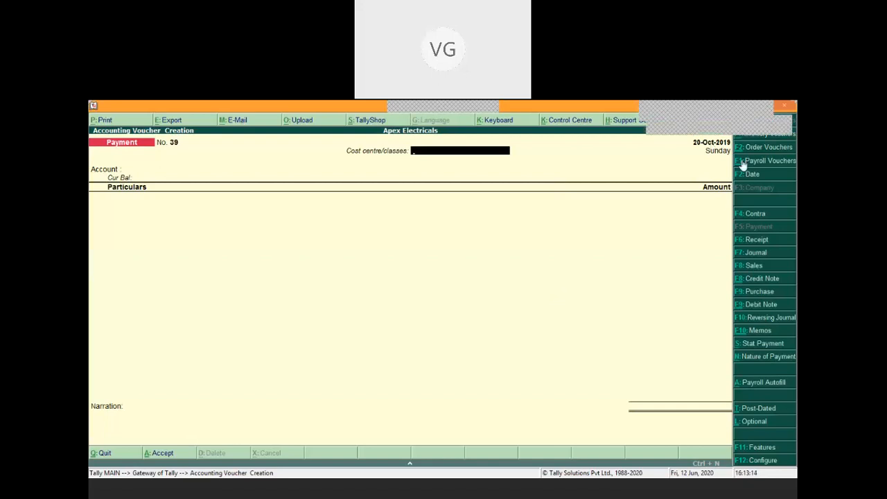
click(771, 240)
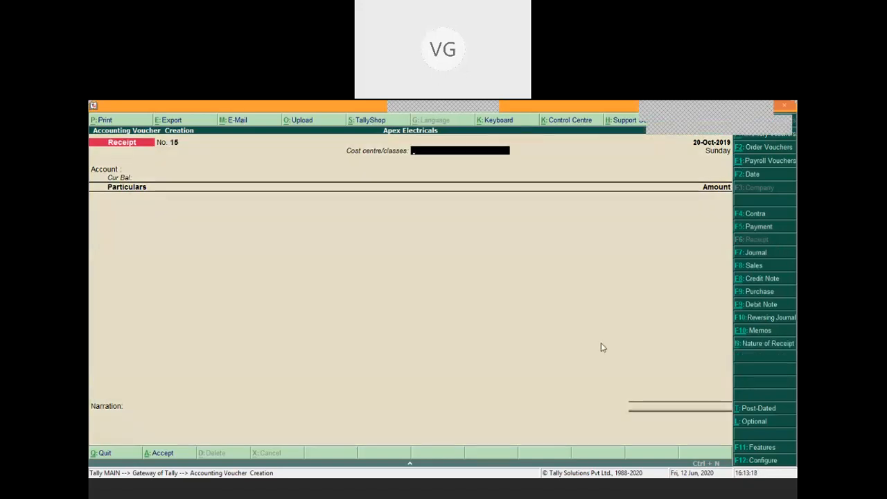
key(Return)
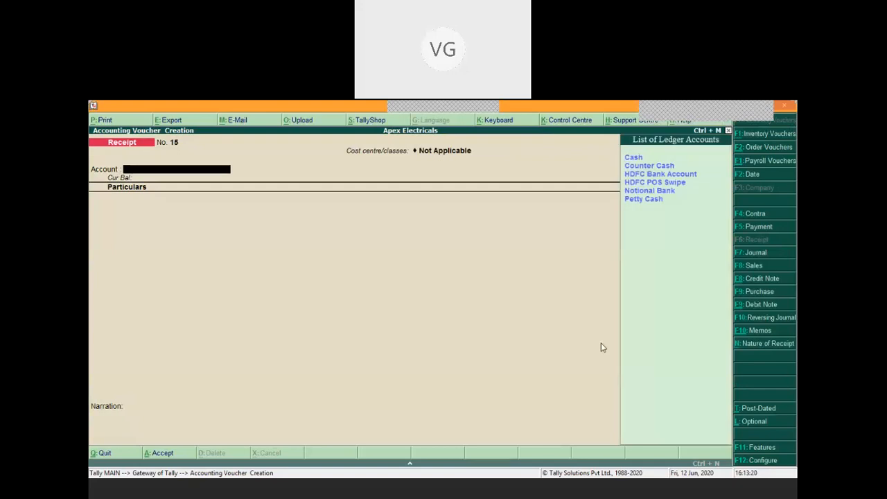
key(Down)
key(Down)
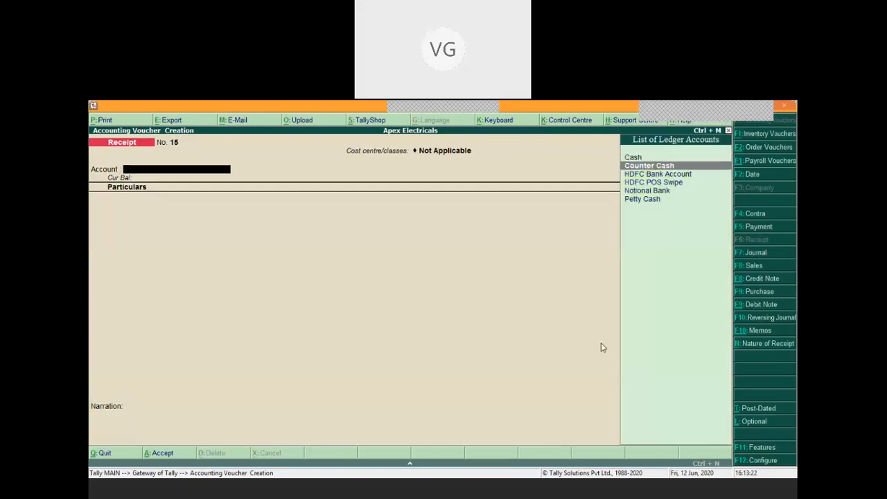
key(Down)
key(Return)
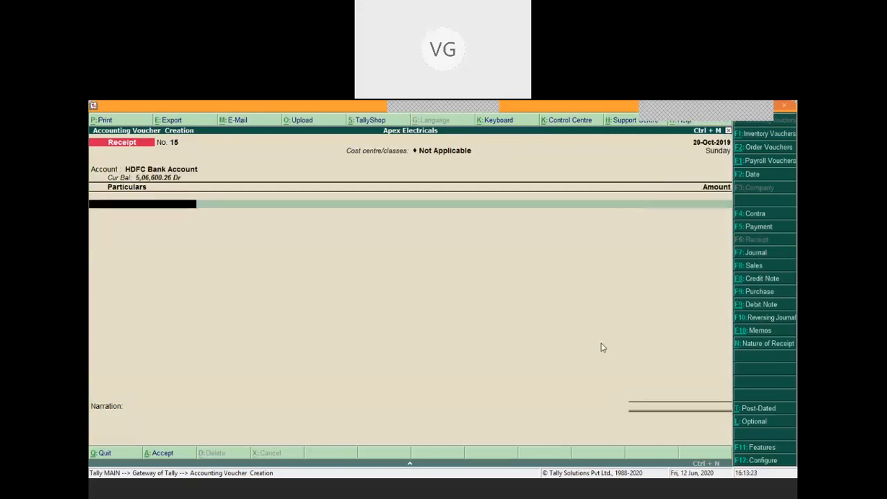
- Enter Cash as the receipt's particulars with an amount of 5000 and proceed to the bank allocations
text(cash)
key(Return)
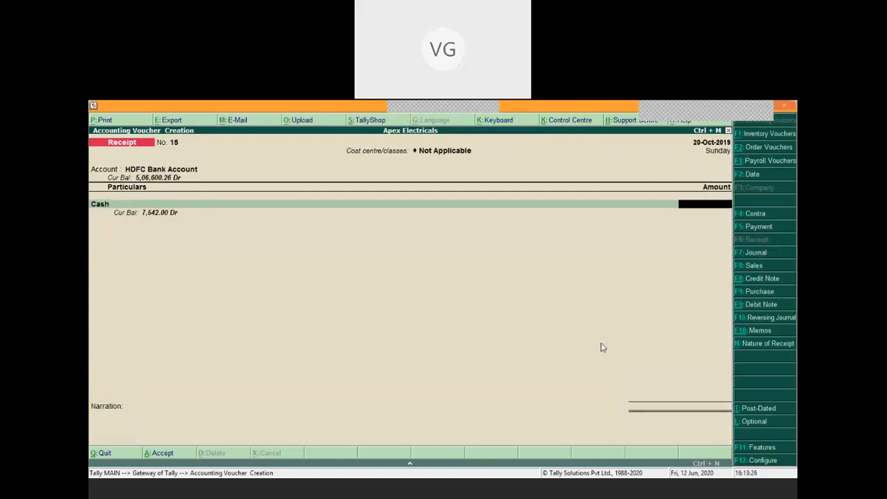
text(5000)
key(Return)
key(Return)
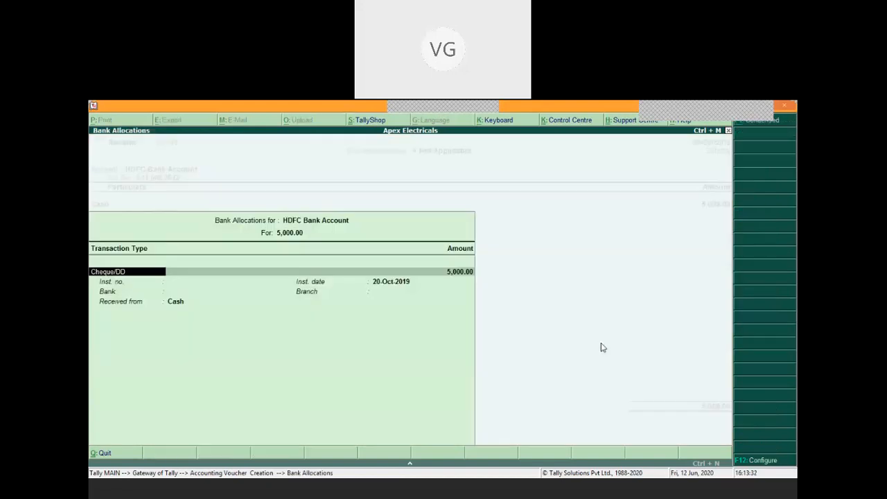
- Go through the available transaction types and set the 5,000.00 bank allocation to ATM
key(BackSpace)
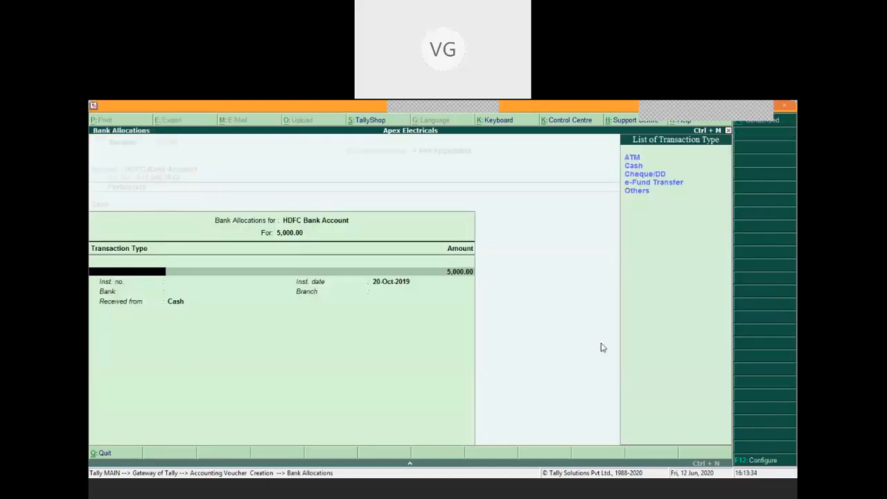
key(Down)
key(Down)
key(Down)
key(Down)
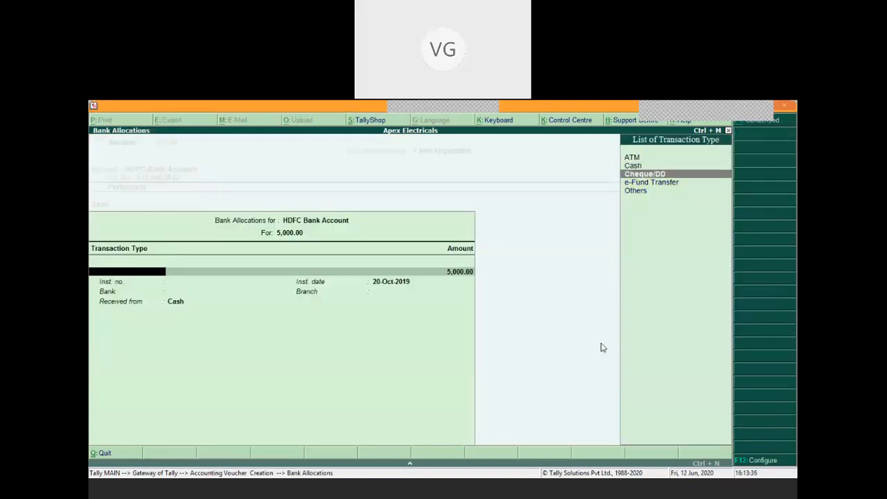
key(Up)
key(Up)
key(Up)
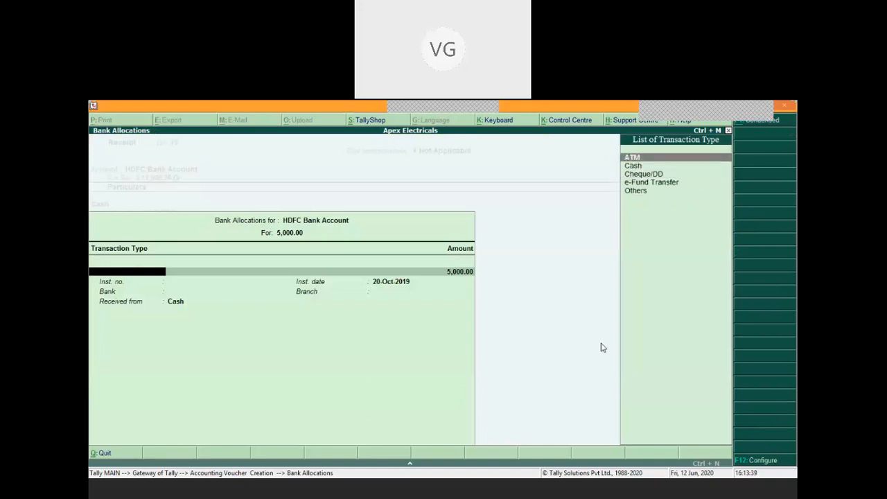
key(Return)
key(Return)
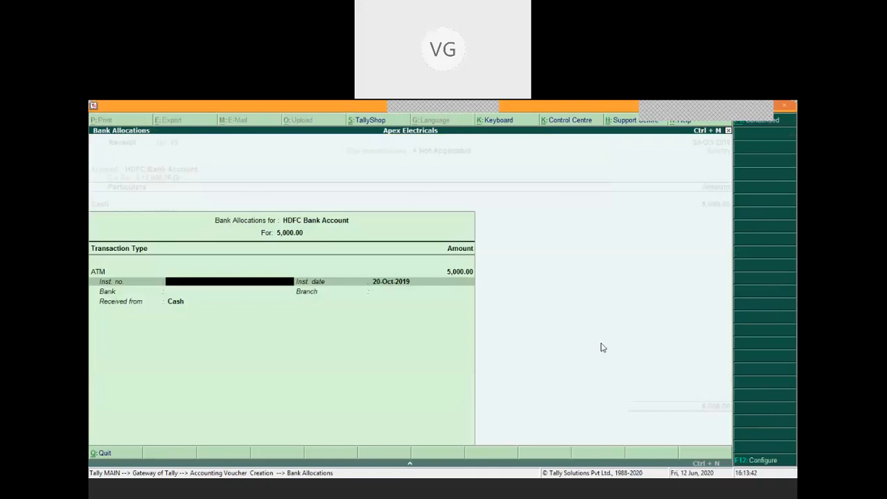
- Complete the bank allocation with no instrument number, bank Not Applicable and received from Cash
key(Return)
key(Return)
key(Return)
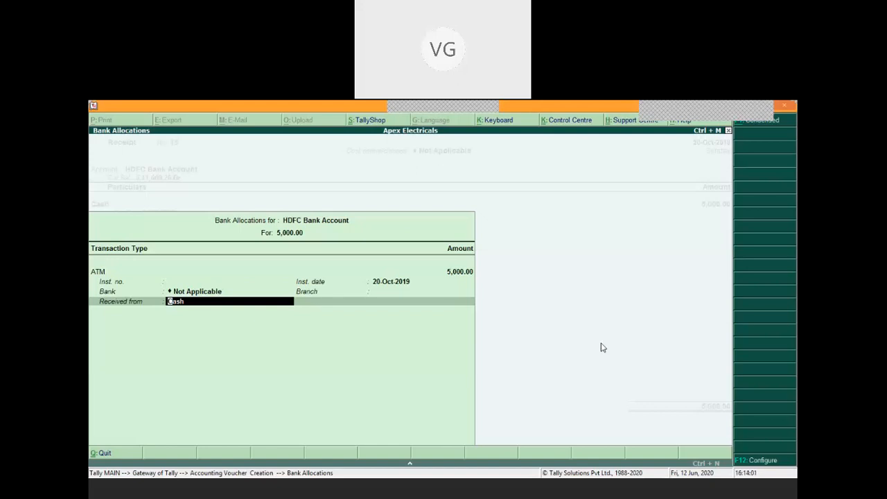
key(Return)
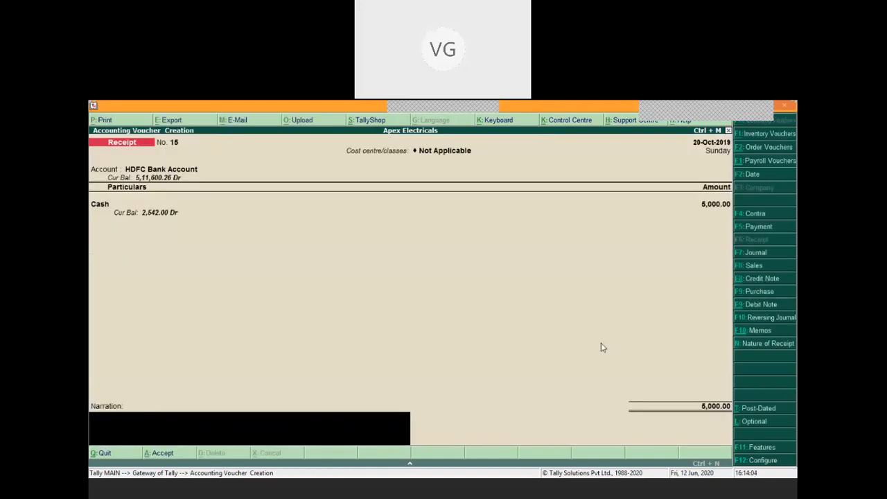
- Enter the narration "Being cassh withdrwal via ATM." and save the receipt voucher
text(Be)
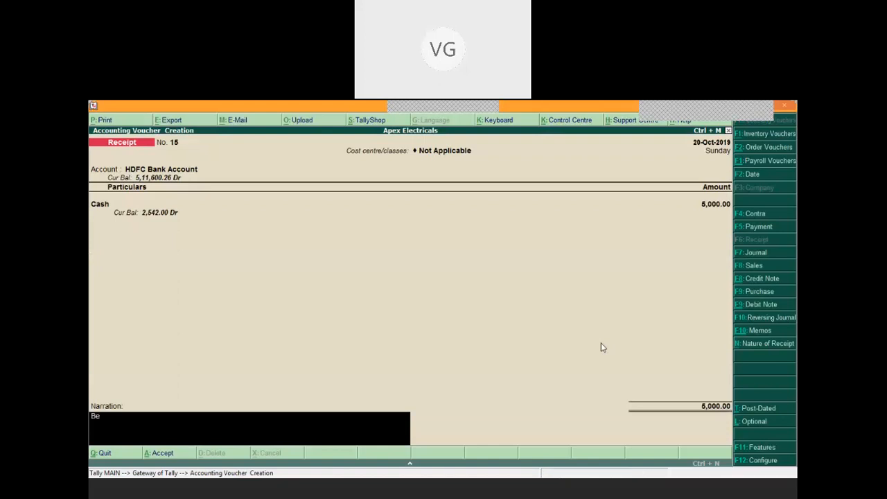
text(ing cassh with)
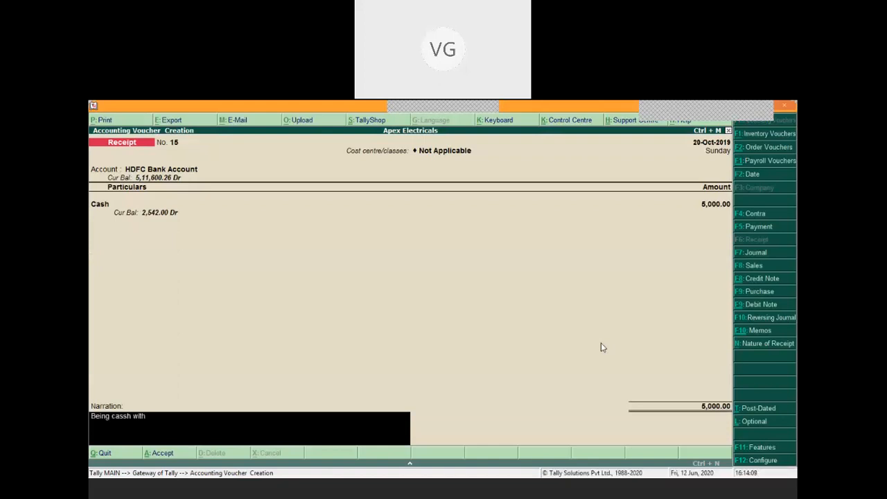
text(drwal via AT)
text(M)
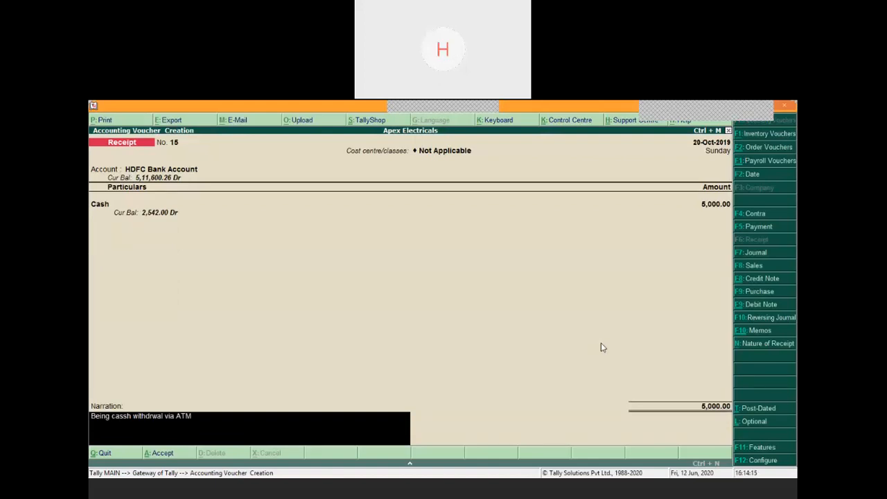
text(.)
key(Return)
key(Return)
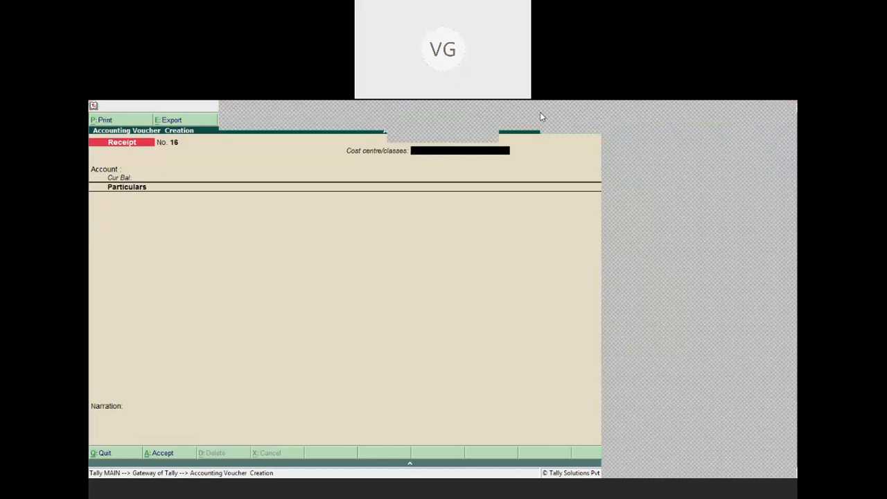
- Start a contra voucher with HDFC Bank Account as the account and Cash as the particulars for 2000
click(559, 160)
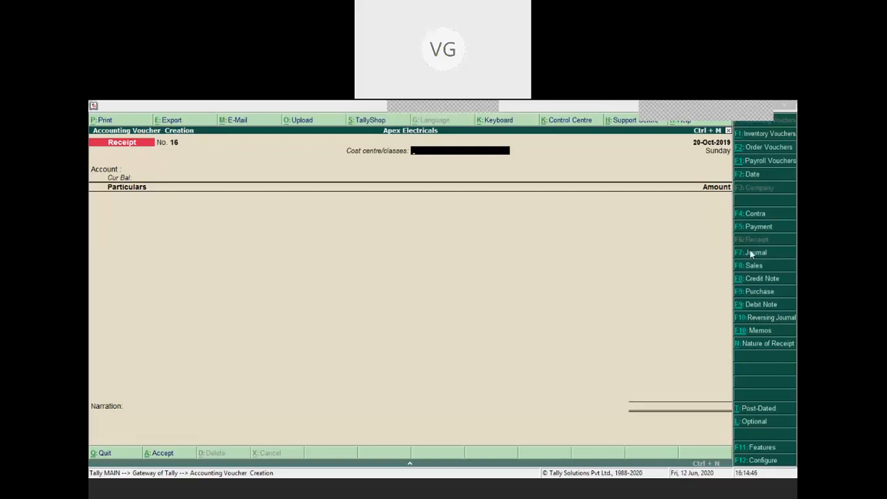
click(757, 215)
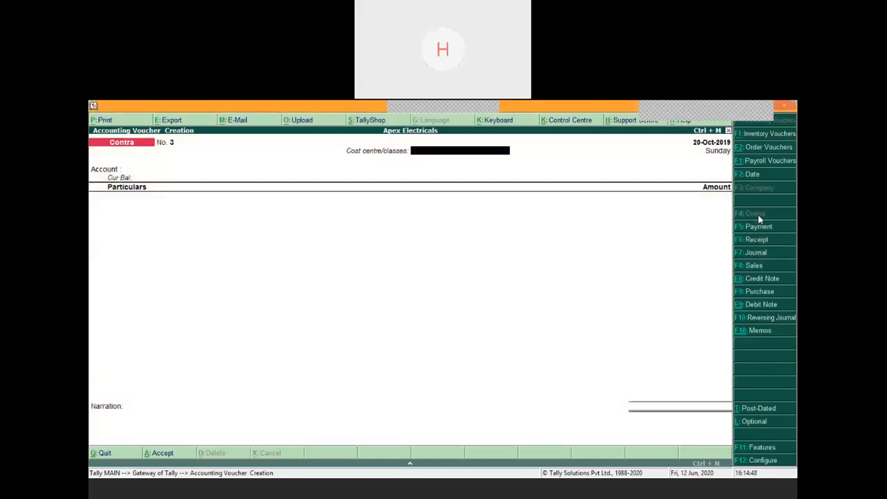
key(Return)
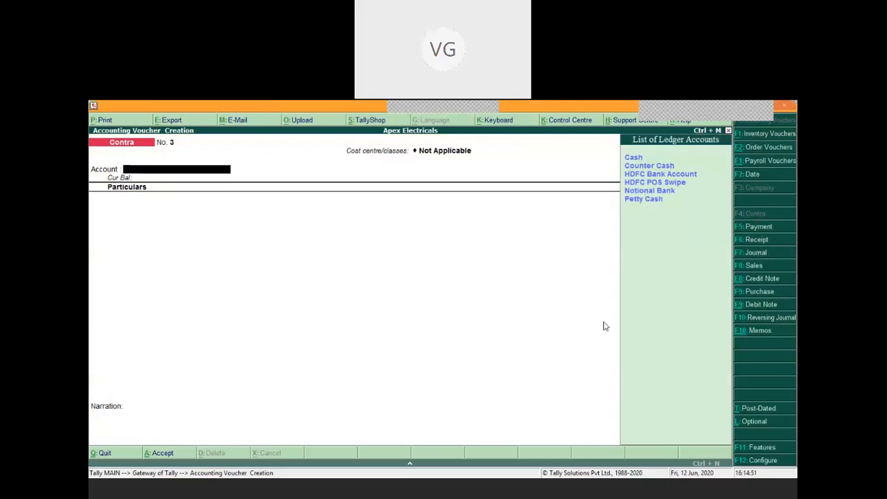
key(Down)
key(Down)
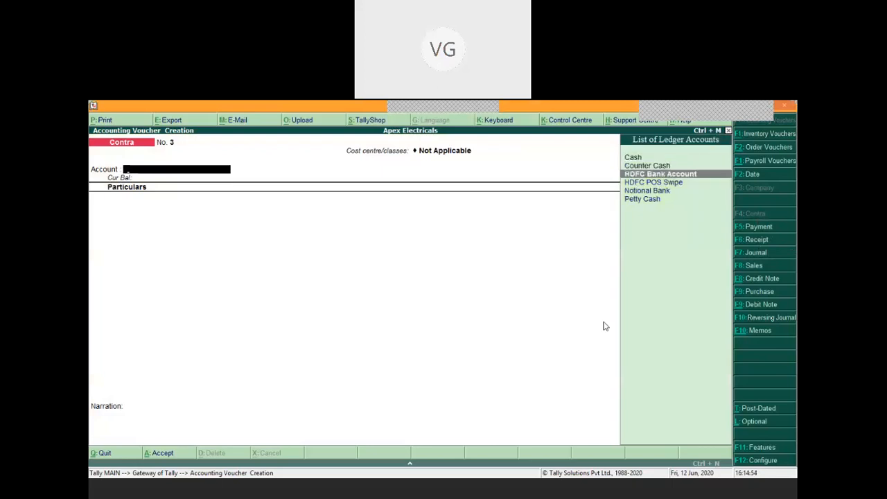
key(Return)
text(Cas)
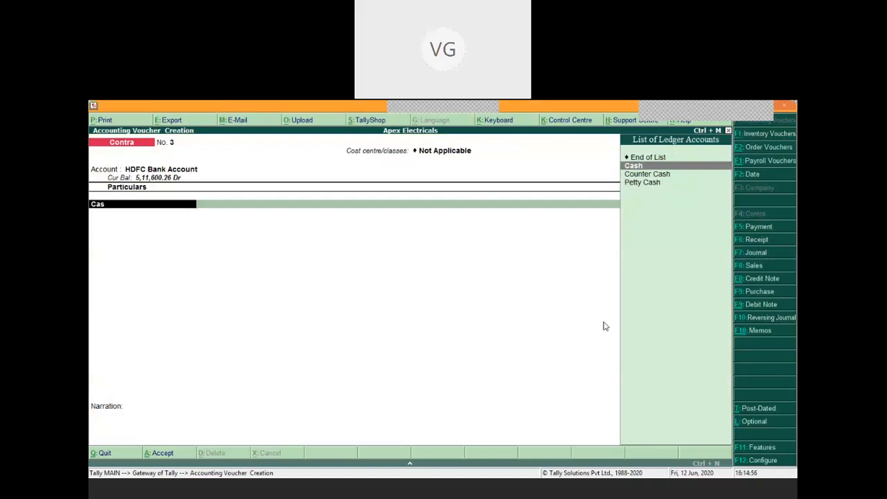
key(Return)
text(2000)
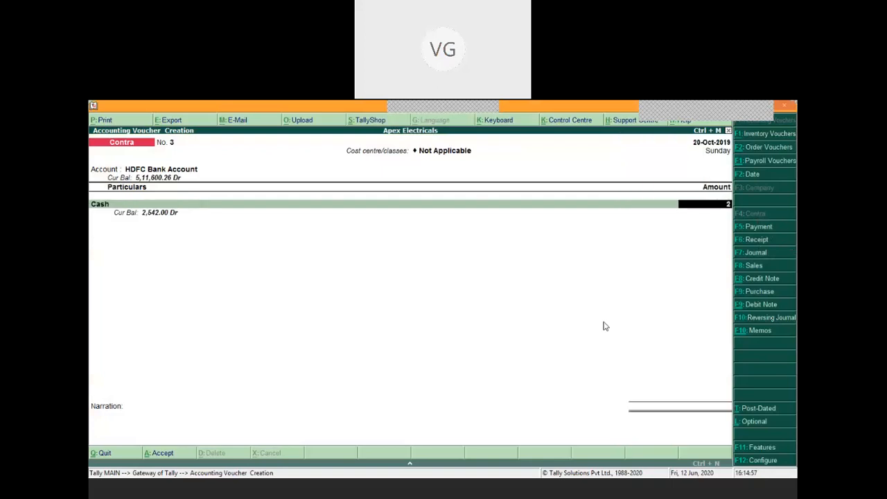
key(Return)
key(Return)
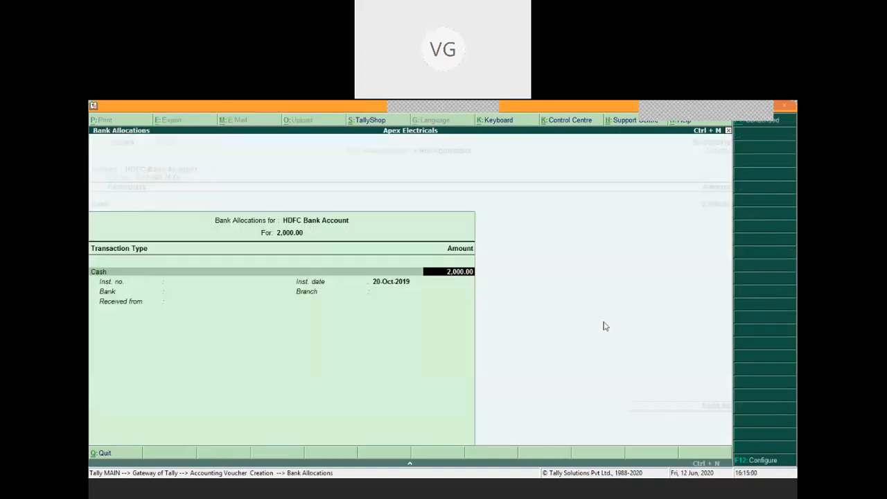
key(Return)
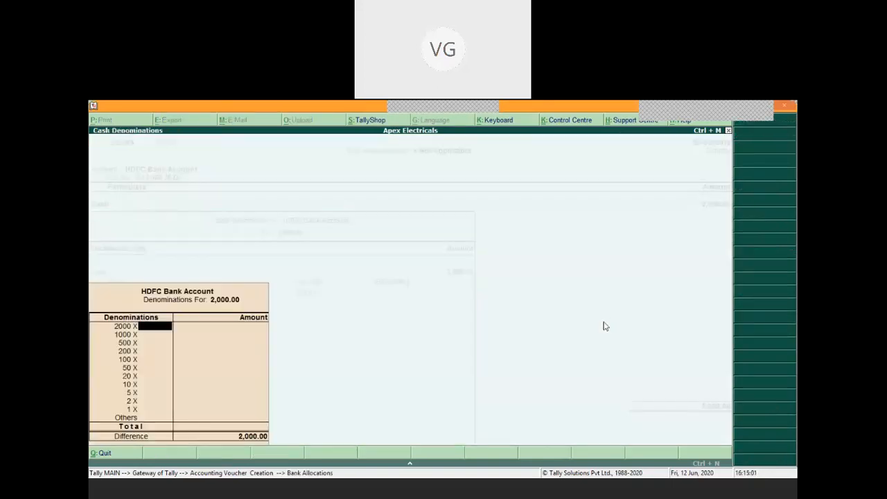
key(Escape)
key(Escape)
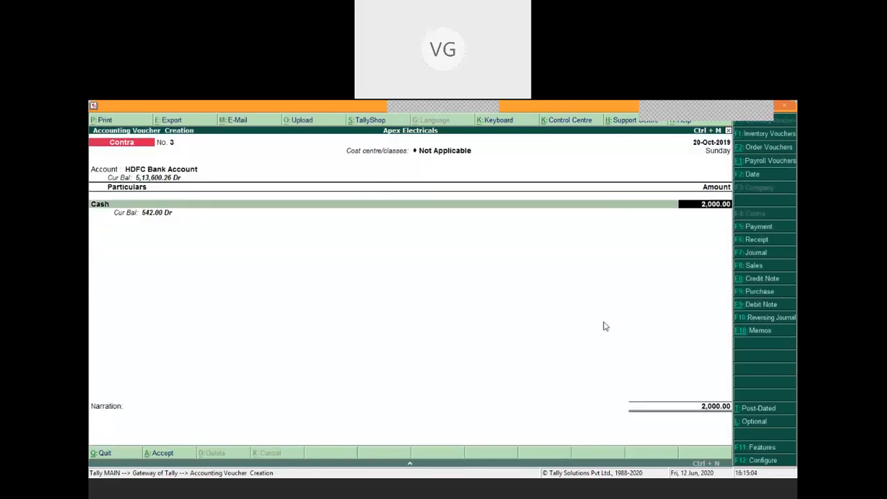
- Change the contra voucher's account to Cash and its particulars to HDFC Bank Account for 2,000.00, and proceed to the bank allocations
key(Escape)
text(ca)
key(Return)
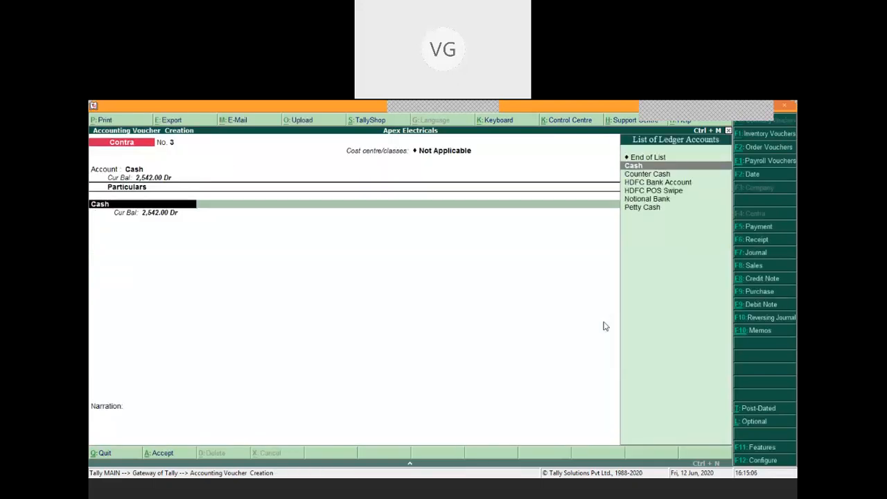
text(hd)
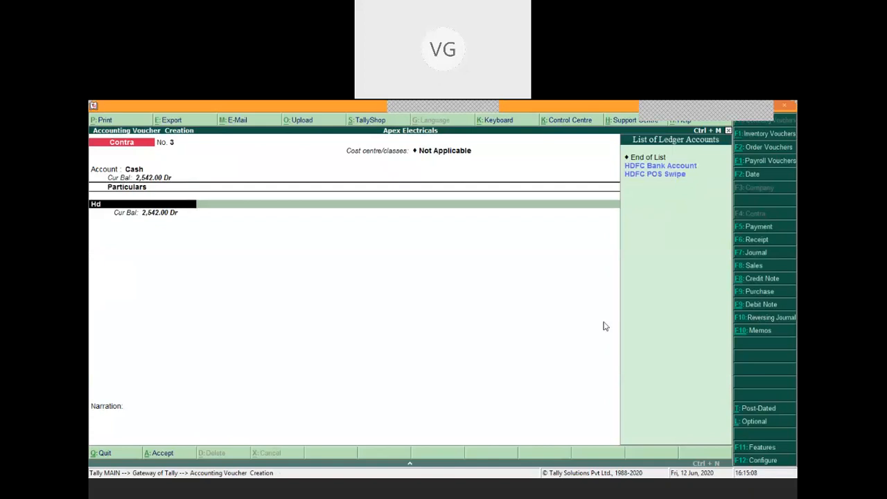
key(Return)
key(Return)
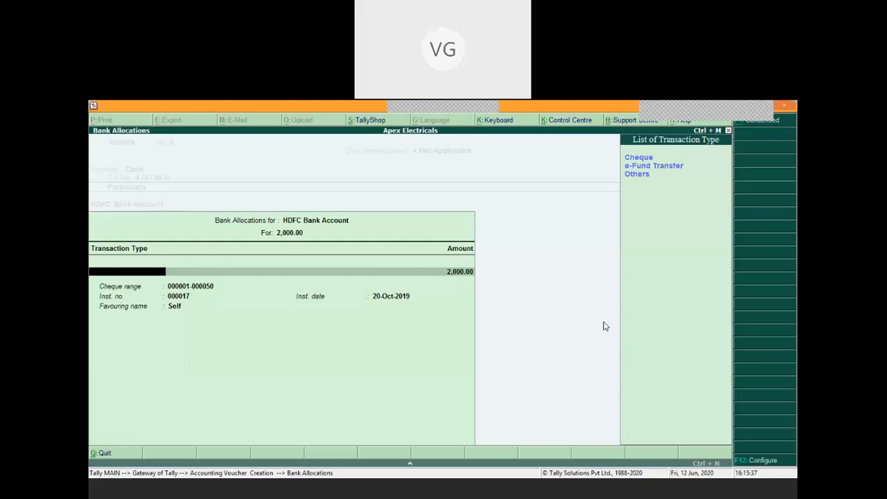
- Set the 2,000.00 bank allocation's transaction type to Others and accept it with Self as the favouring name
key(Down)
key(Down)
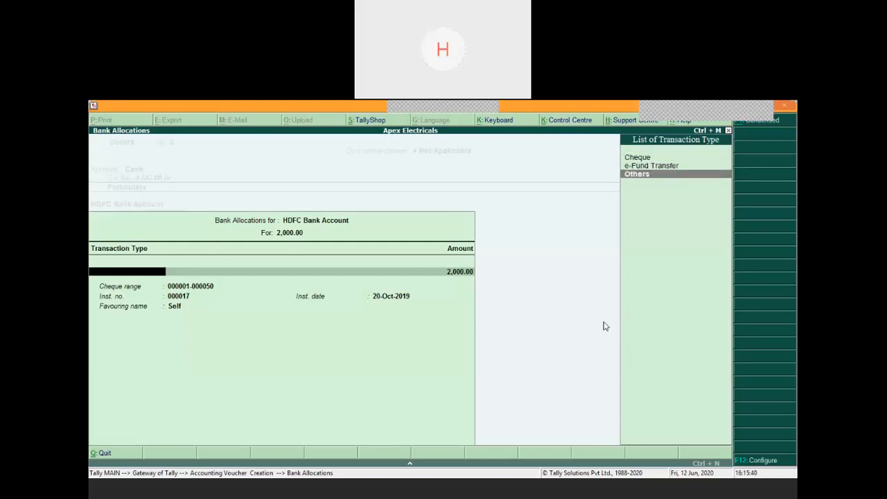
key(Return)
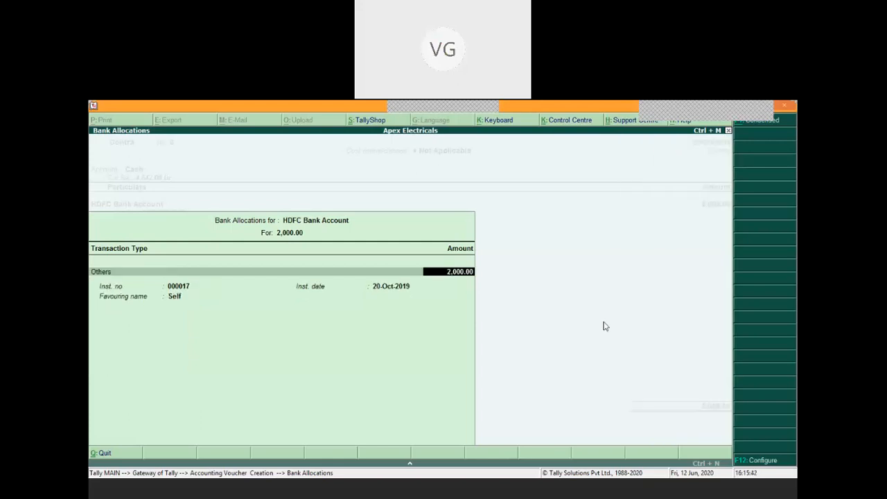
key(Return)
key(Return)
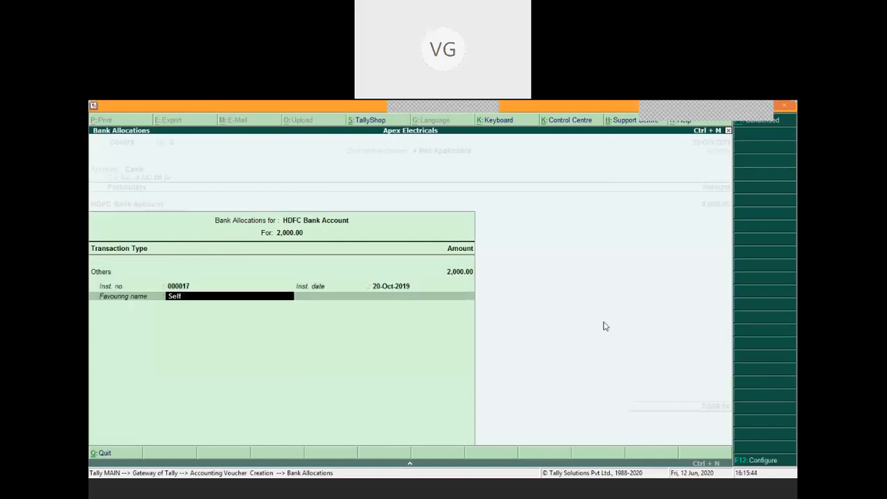
key(Return)
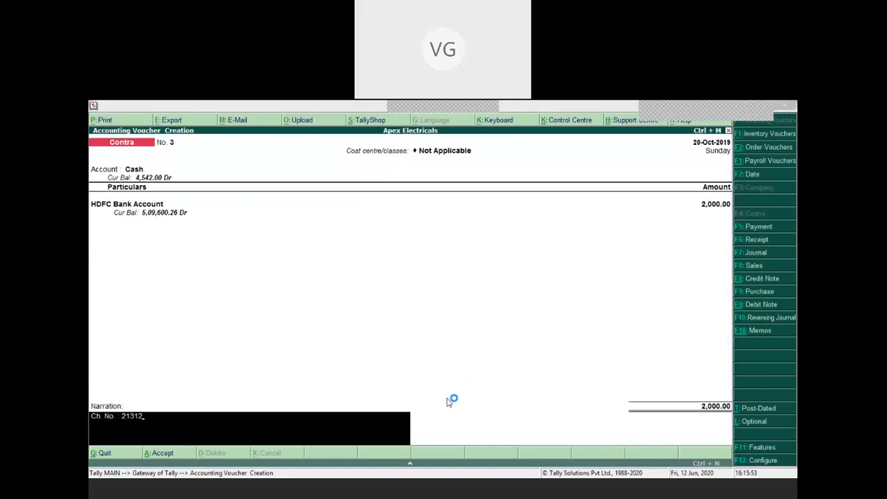
- Go back to the HDFC Bank Account entry and review its 2,000.00 Others allocation
click(488, 342)
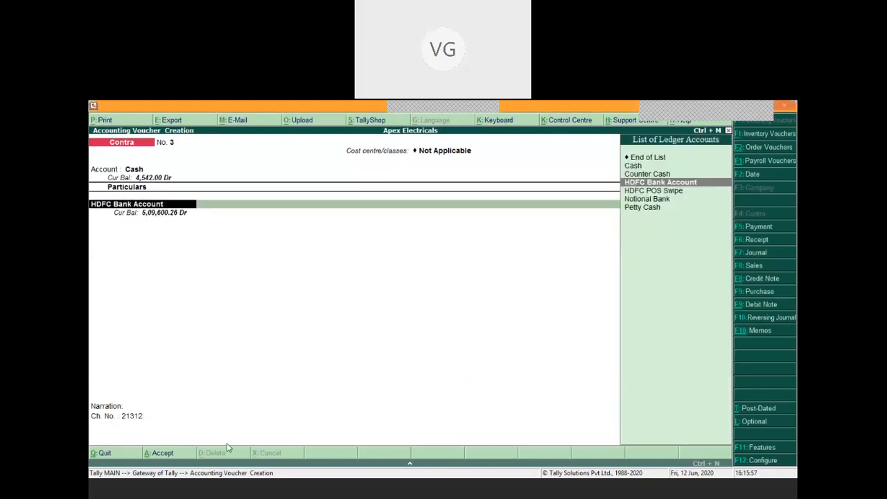
key(Return)
key(Return)
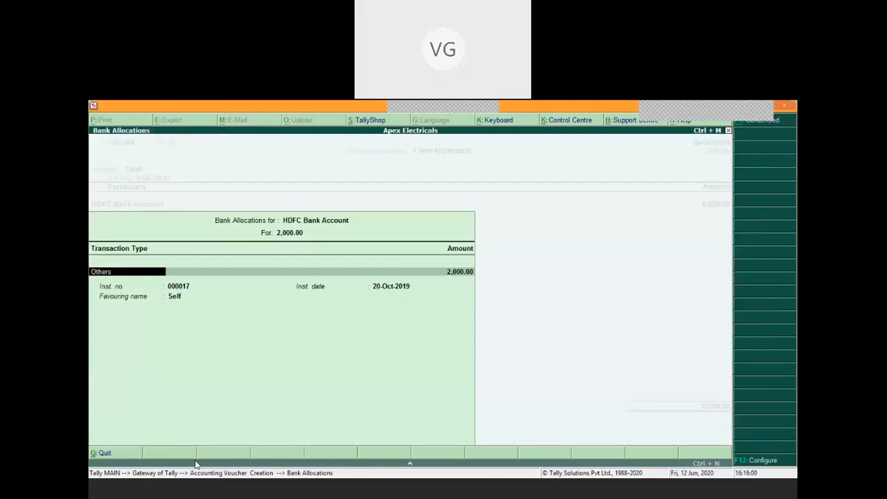
key(Return)
key(Return)
key(Return)
key(Return)
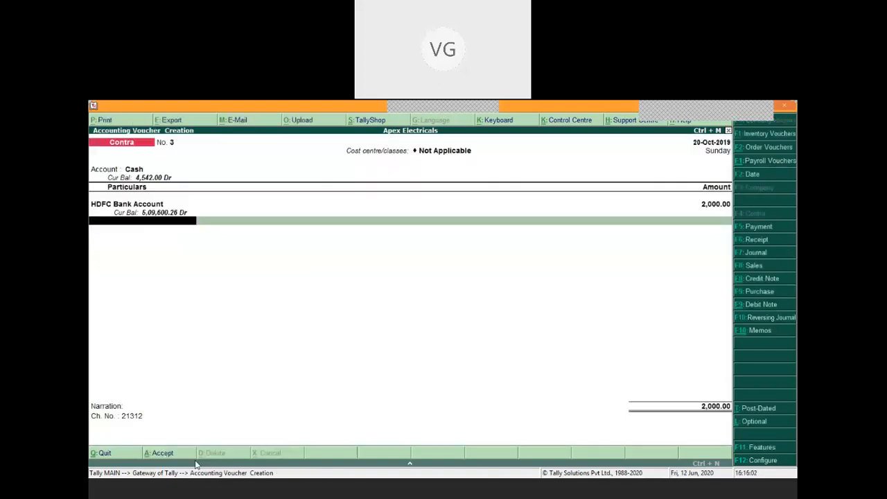
- Replace the cheque number in the narration with ATM and save the contra voucher
key(Return)
key(BackSpace)
key(BackSpace)
key(BackSpace)
key(BackSpace)
key(BackSpace)
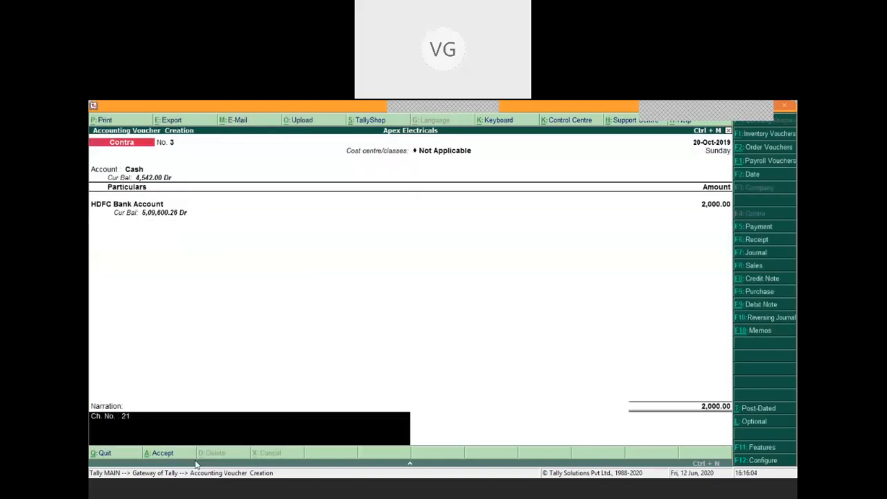
text(ATM)
key(Return)
key(Return)
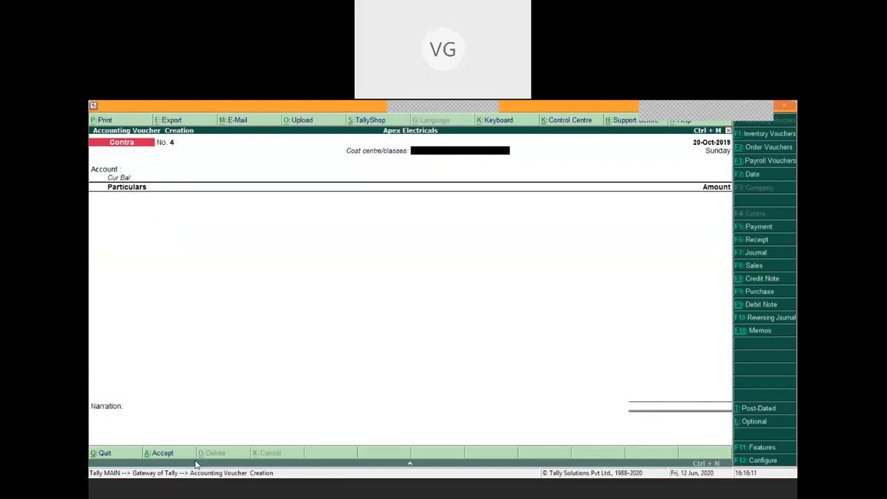
- Leave the contra voucher and start a payment voucher with HDFC Bank Account as the account
key(Escape)
key(Escape)
key(Escape)
key(Down)
key(Down)
key(Down)
key(Return)
click(758, 227)
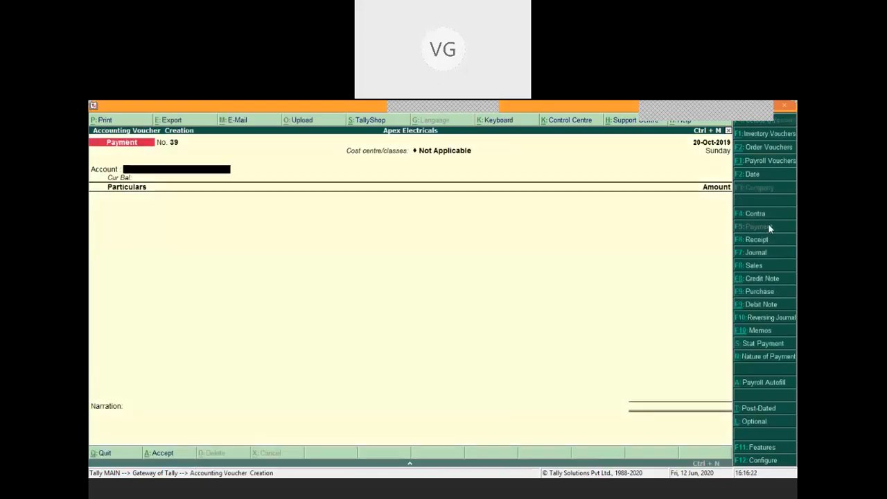
key(Down)
key(Down)
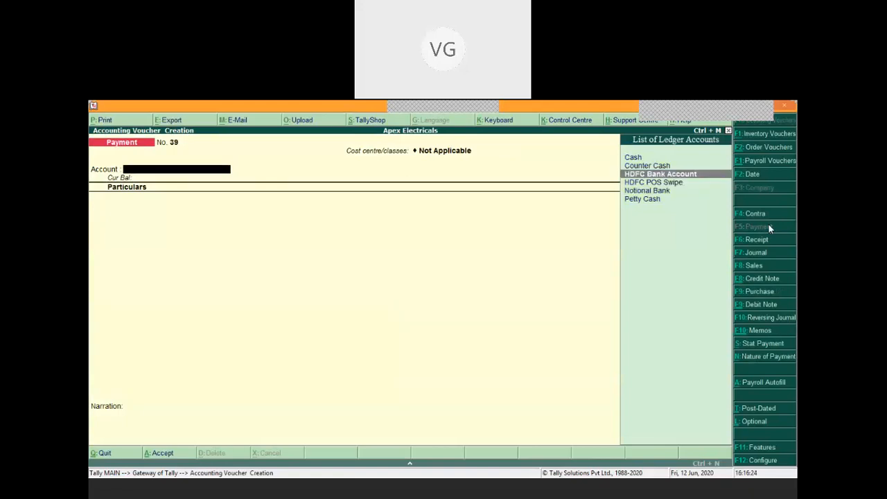
key(Return)
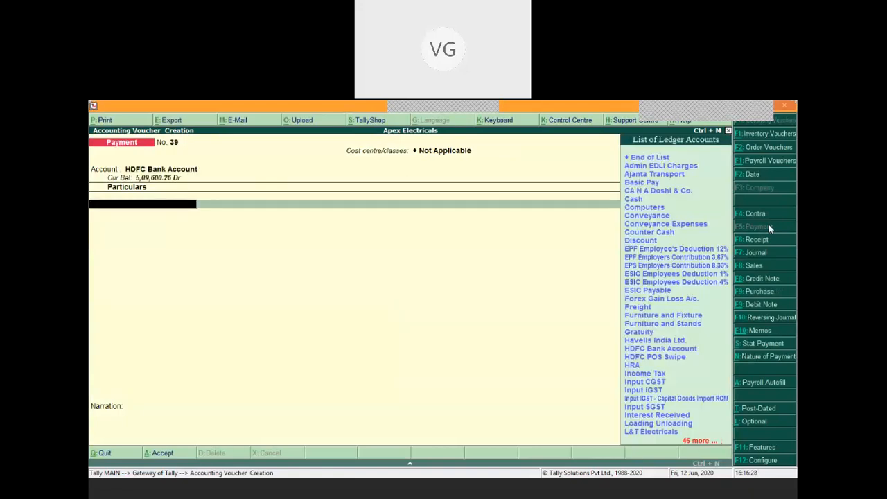
- Enter Ajanta Transport as the payment's particulars with an amount of 1500, adjusted On Account
text(Aj)
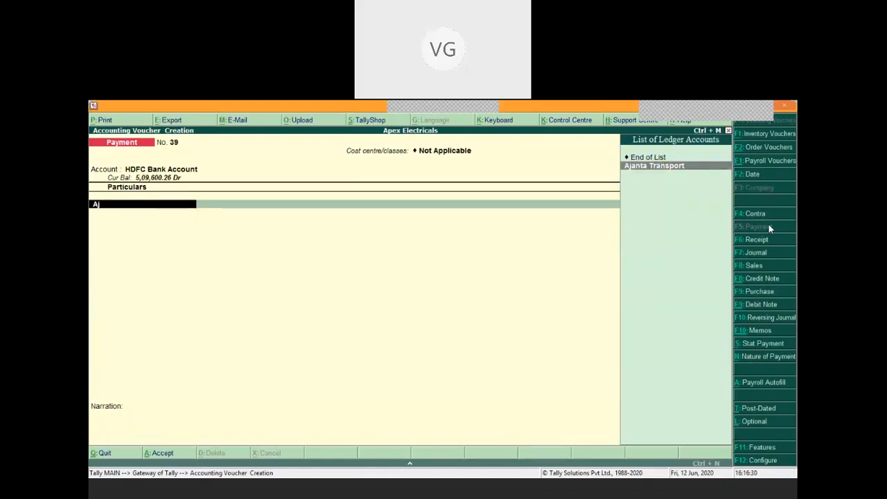
key(Return)
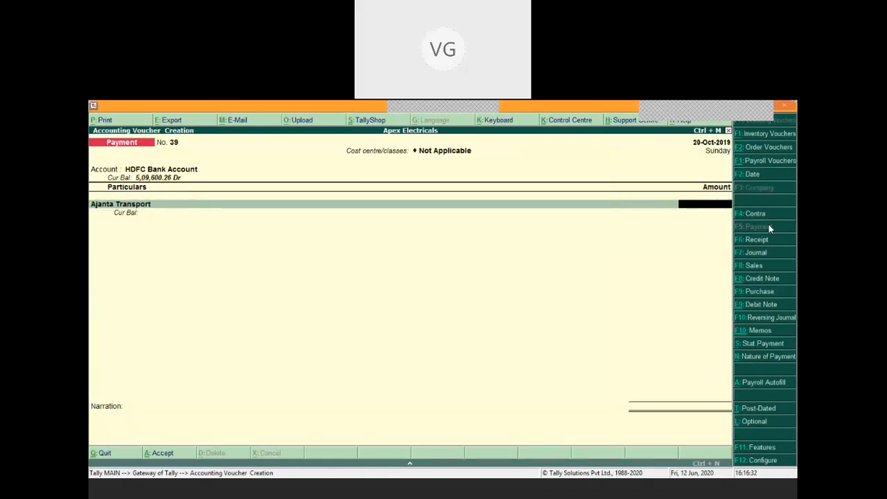
text(1500)
key(Return)
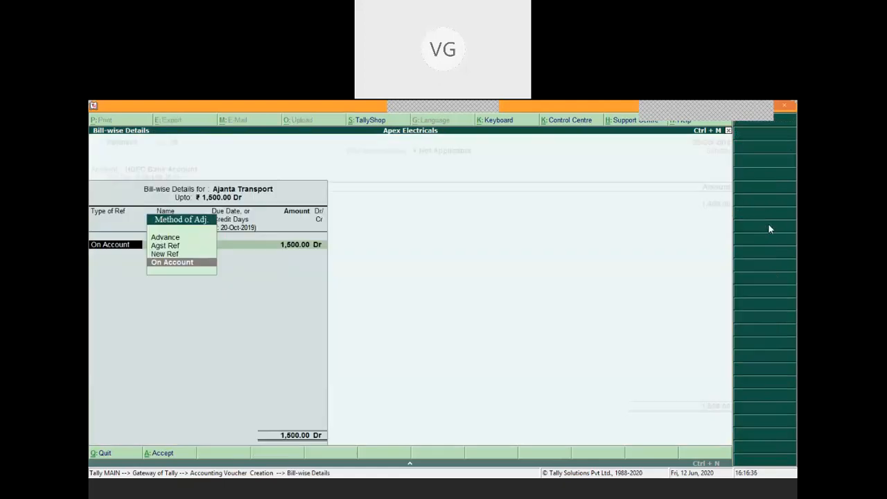
key(Return)
key(Return)
- Set Ajanta Transport's amount to 15000, complete its bill-wise details and proceed to the bank allocations
text(15000)
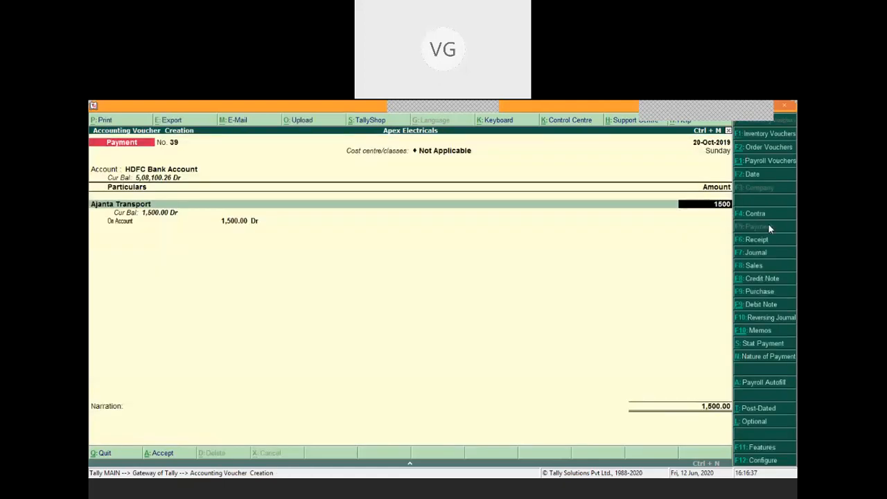
key(Return)
key(Up)
key(Return)
key(Return)
key(Return)
key(Return)
key(Return)
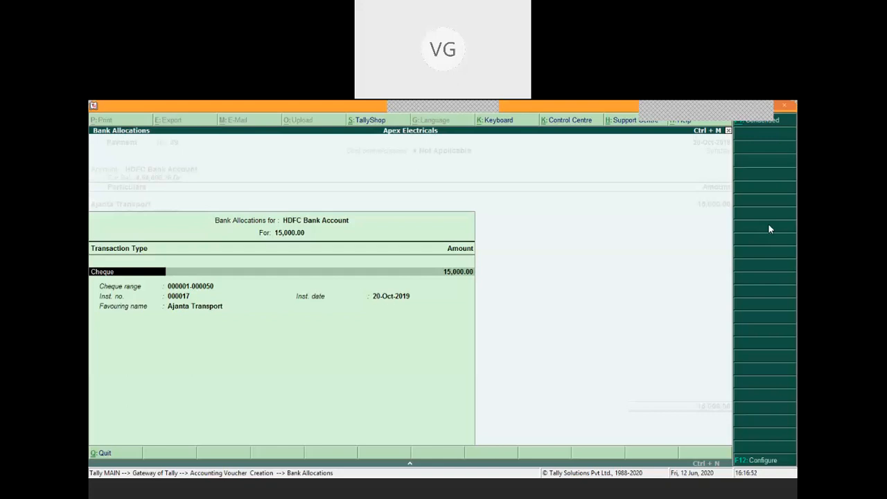
- Set the 15,000.00 bank allocation to e-Fund Transfer with no account number or IFS code and bank Not Applicable
key(BackSpace)
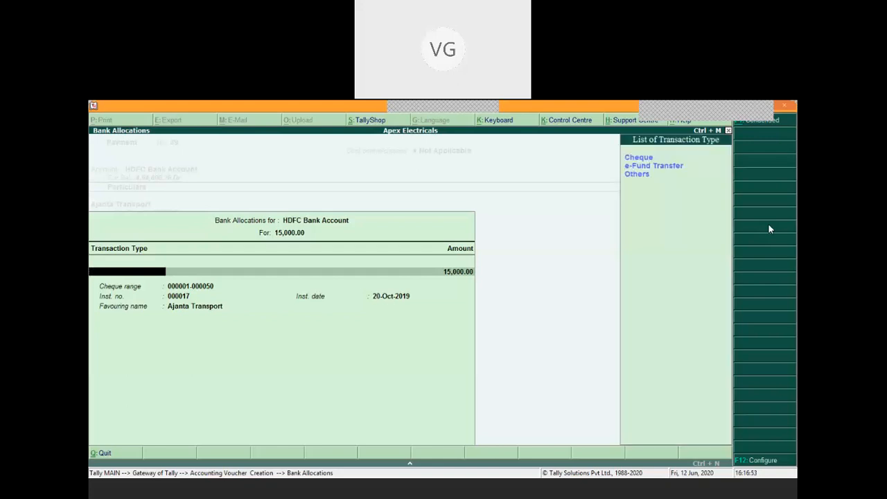
key(Down)
key(Return)
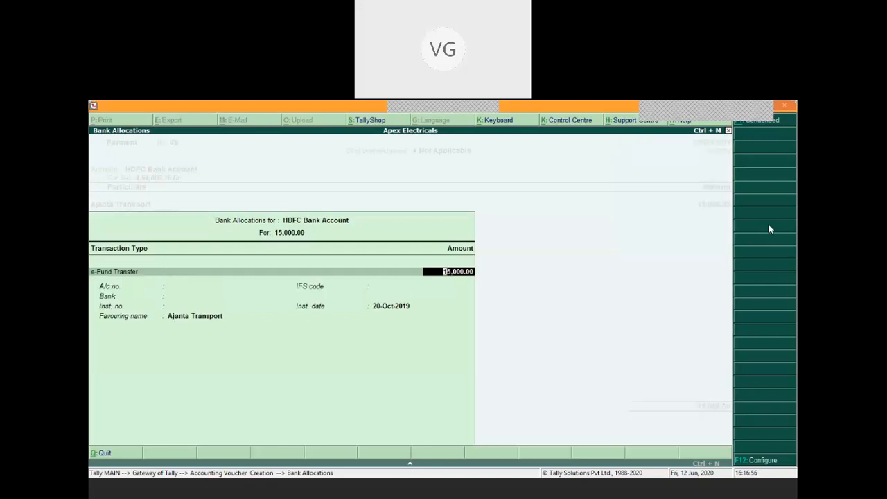
key(Return)
key(Return)
key(Return)
key(Return)
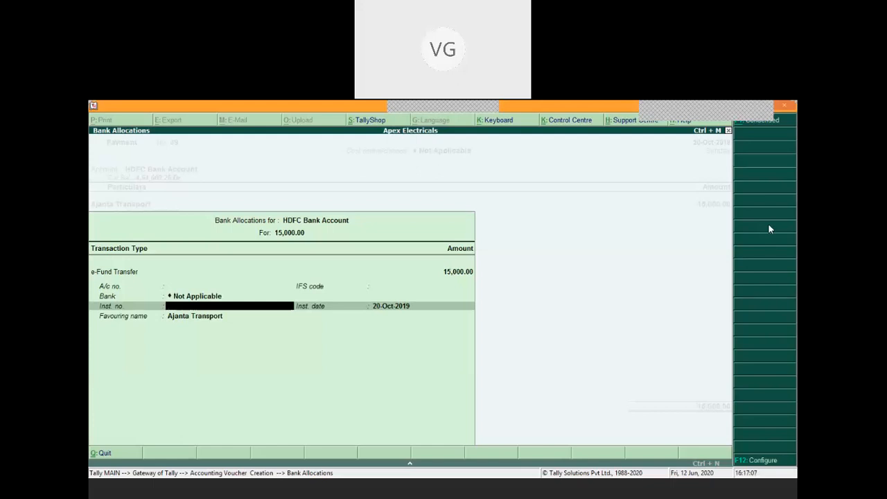
- Complete the e-Fund Transfer allocation with no instrument number, favouring Ajanta Transport, and save the payment voucher
key(Return)
key(Return)
key(Return)
key(Return)
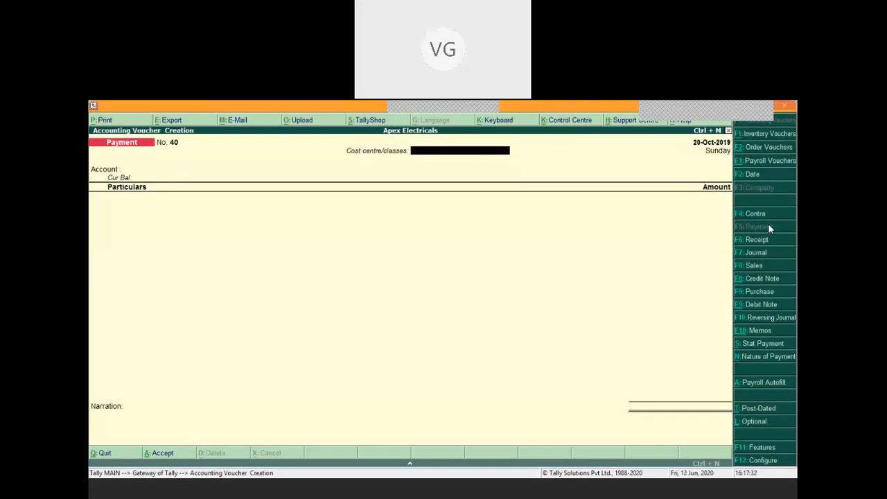
- Leave voucher creation, return to the Gateway of Tally and switch to another window
key(Escape)
key(y)
key(Escape)
key(n)
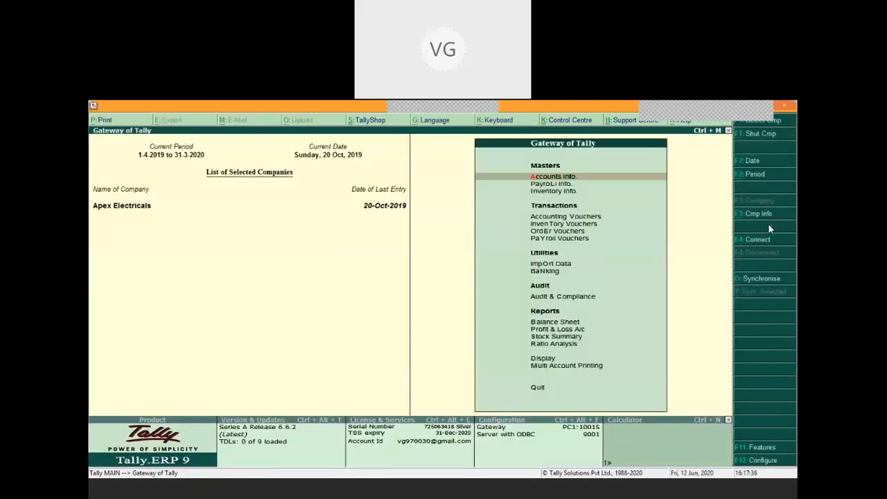
click(554, 495)
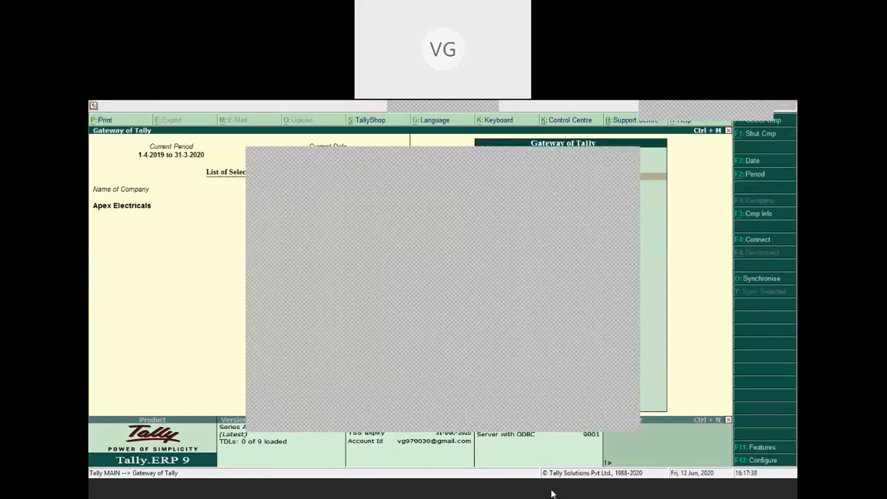
- Switch back to Tally and display the ledger vouchers of HDFC Bank Account
click(631, 159)
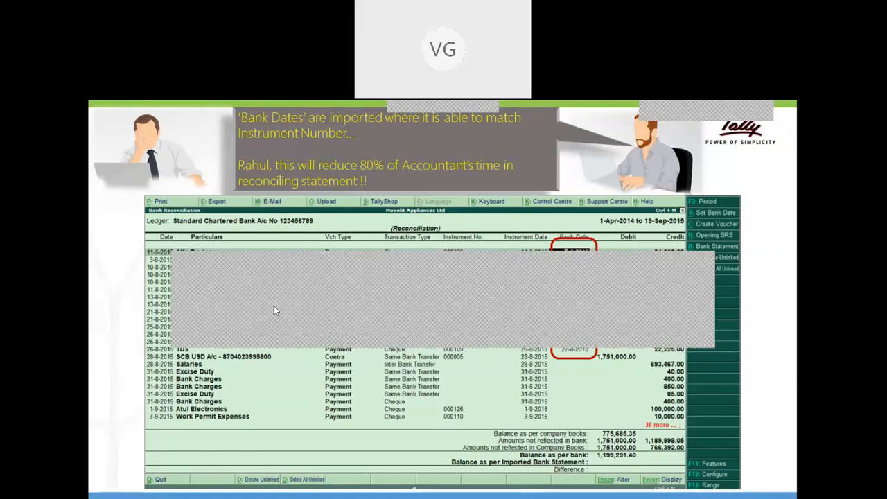
key(alt+Tab)
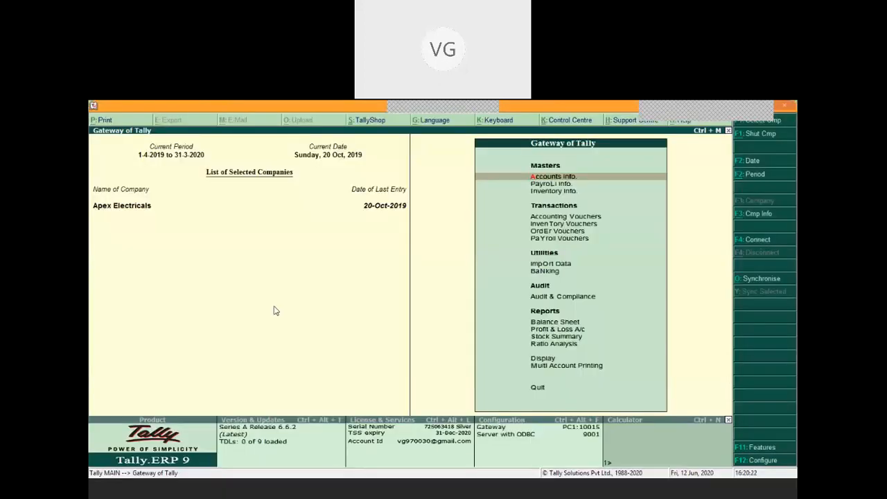
key(d)
key(a)
text(l)
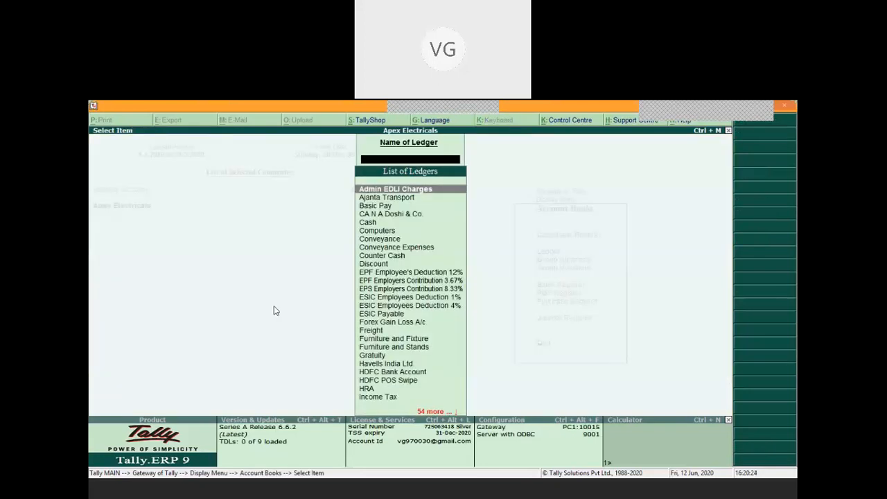
text(he)
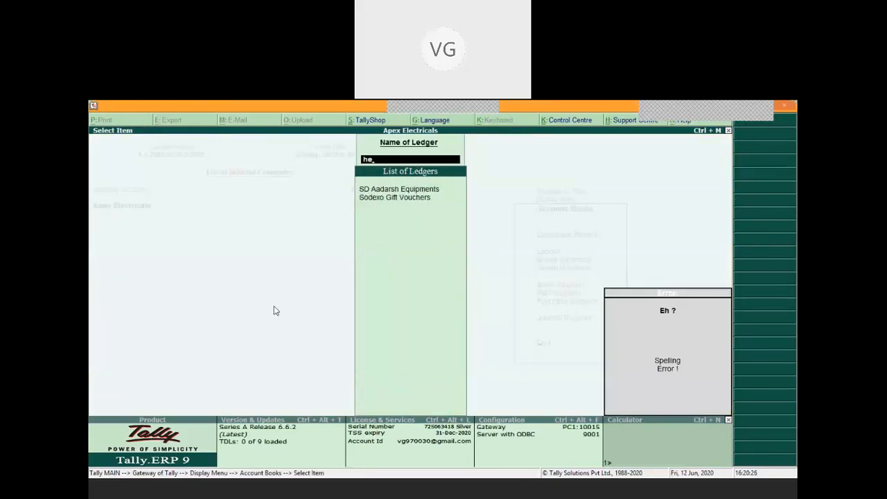
key(BackSpace)
text(d)
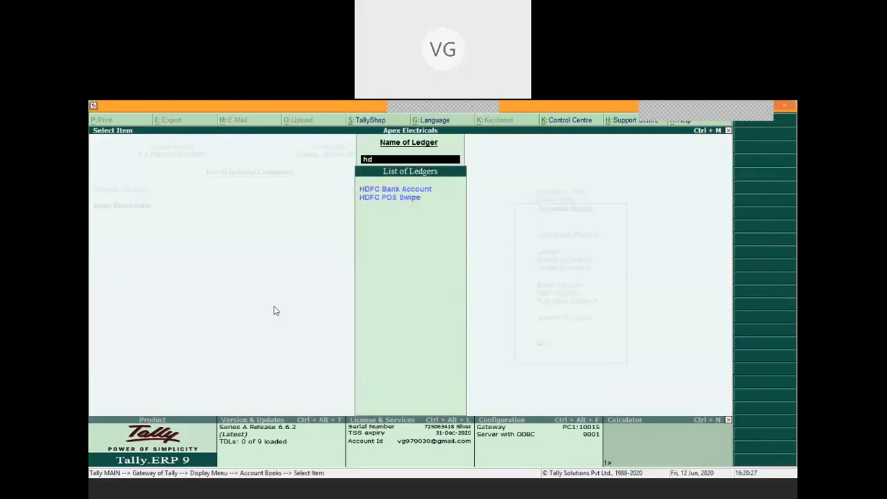
text(fc)
key(Return)
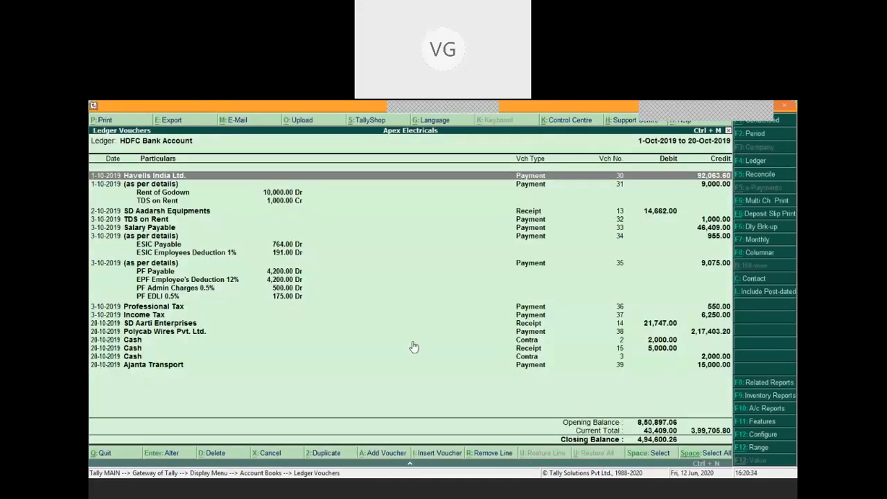
- Condense the HDFC Bank Account voucher list and open the account's bank reconciliation
key(alt+F1)
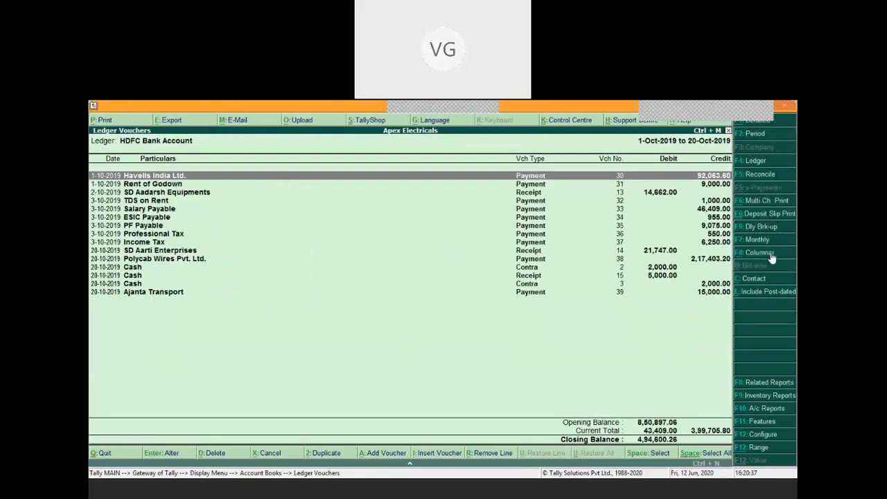
click(771, 176)
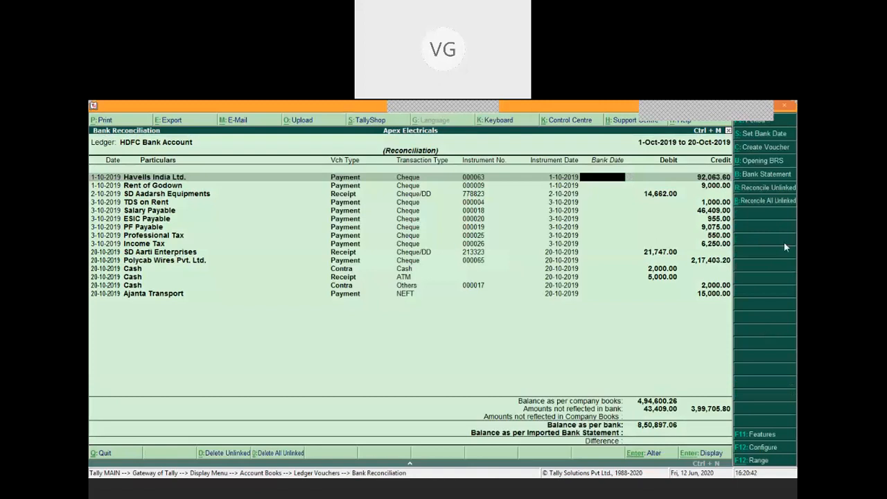
- View the voucher creation screen available from the bank reconciliation and quit it without saving
click(766, 148)
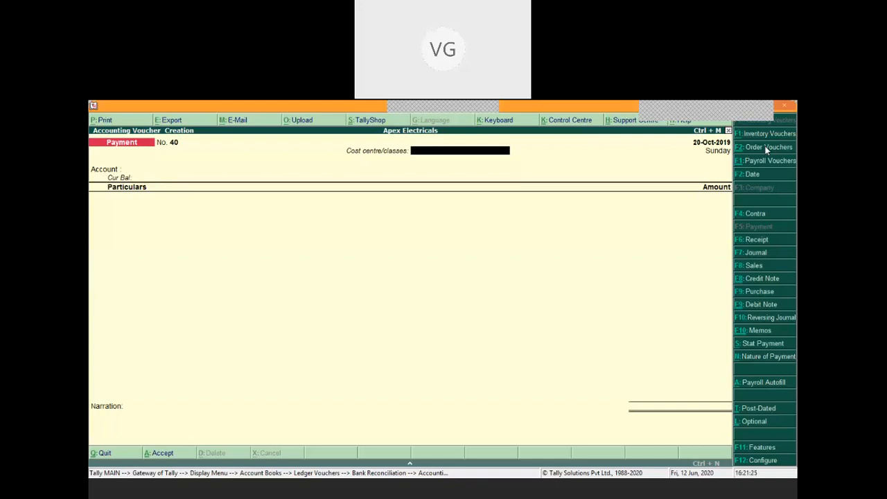
key(Escape)
key(y)
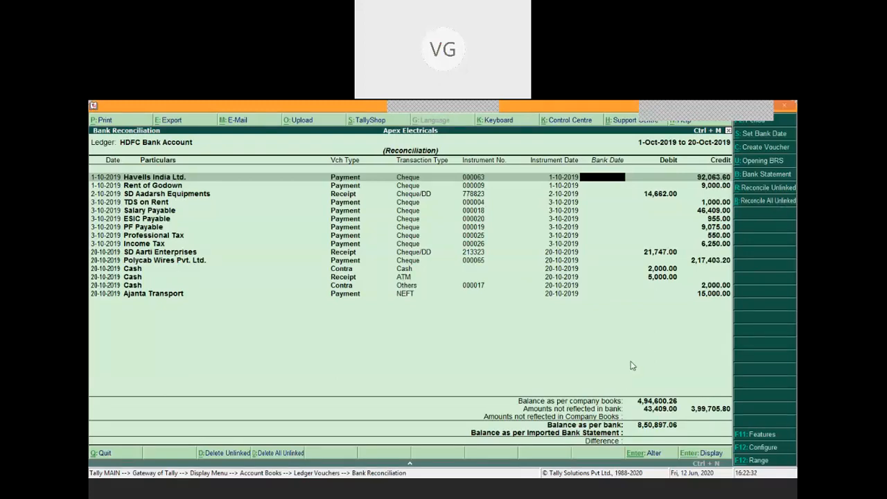
key(alt+Tab)
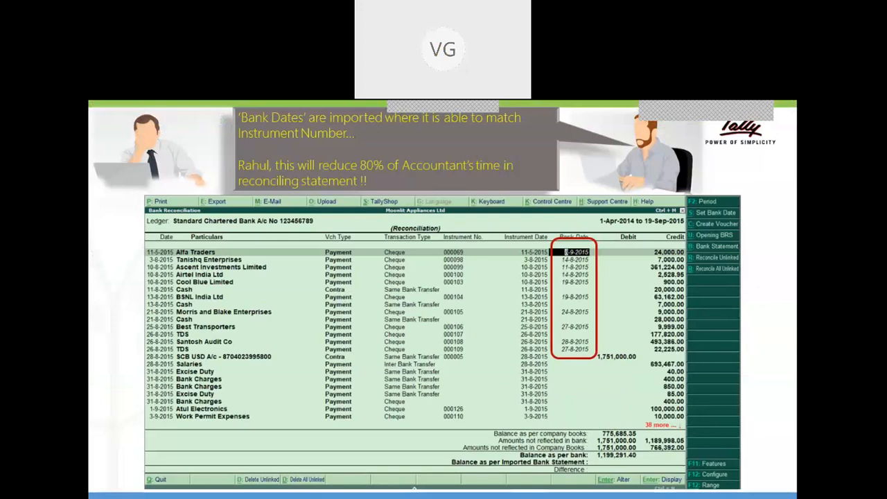
key(alt+Tab)
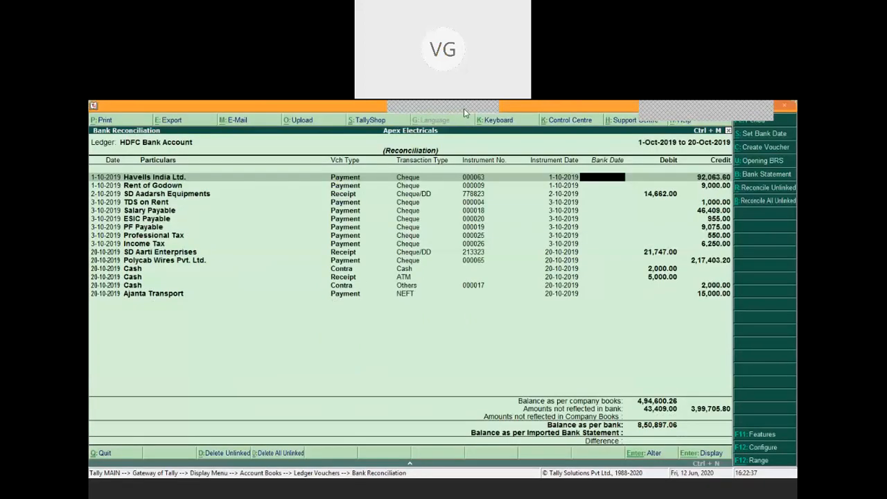
click(539, 109)
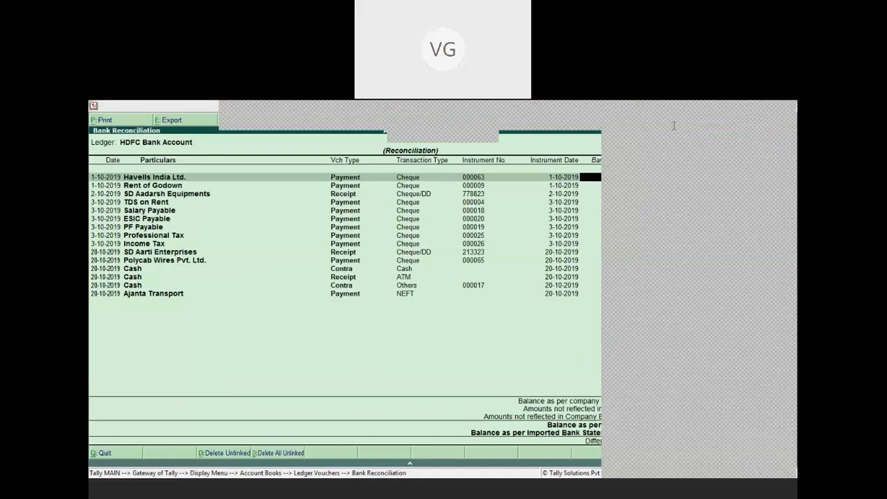
click(787, 112)
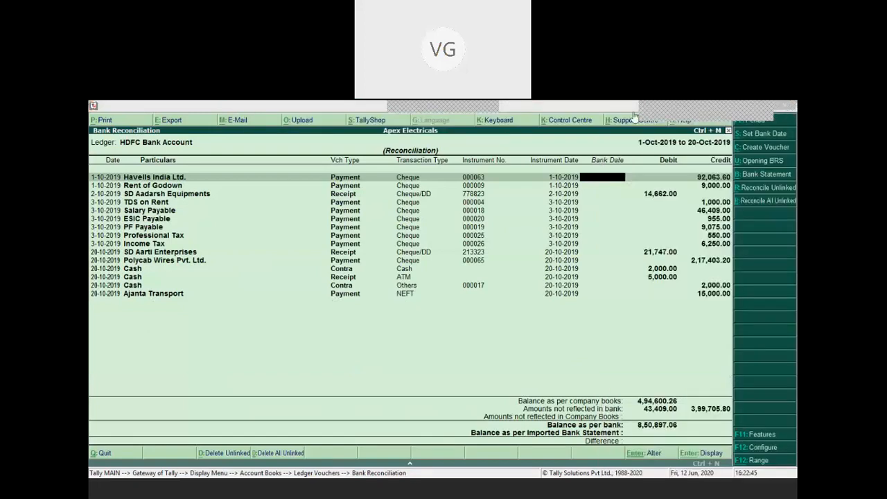
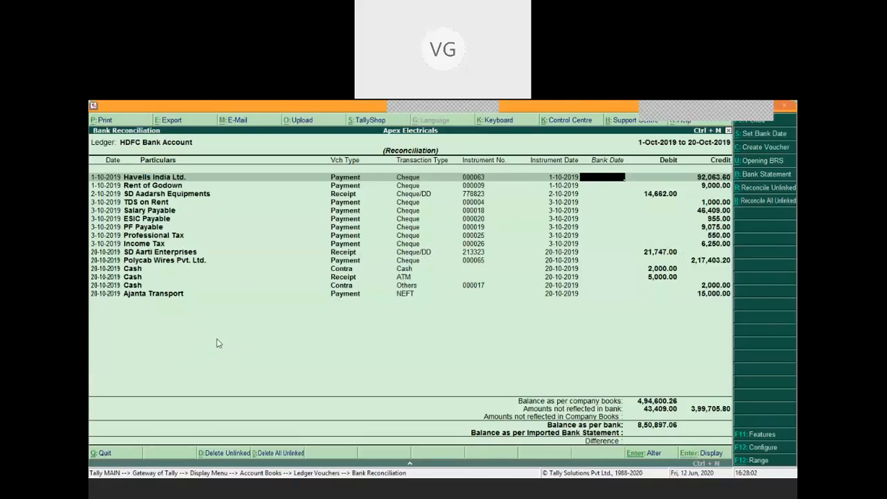
- Leave the bank reconciliation and ledger selection and return to the Gateway of Tally
key(Escape)
key(Return)
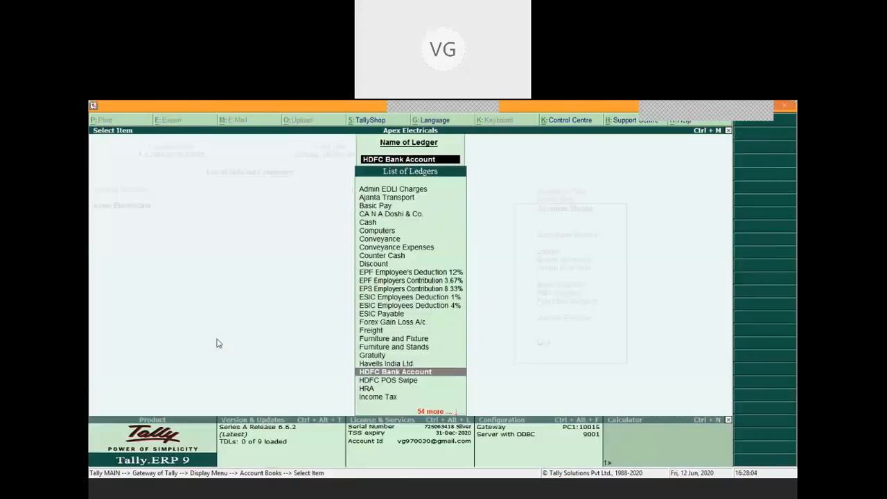
key(Escape)
key(Escape)
key(Escape)
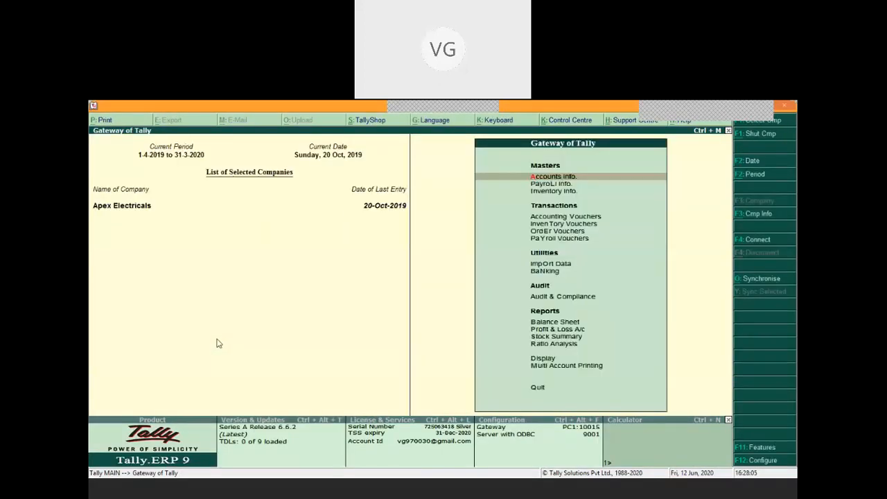
- Open the HDFC Bank Account ledger for alteration from the accounts masters
key(Return)
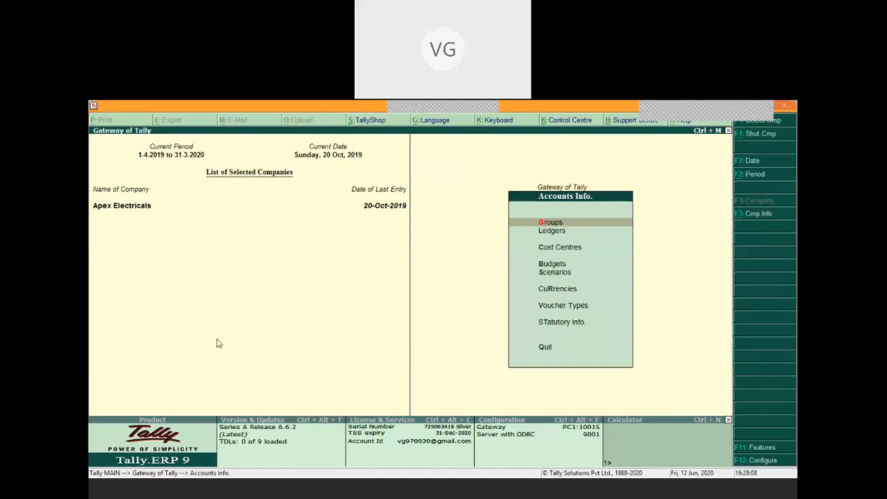
key(Down)
key(Return)
key(Down)
key(Down)
key(Return)
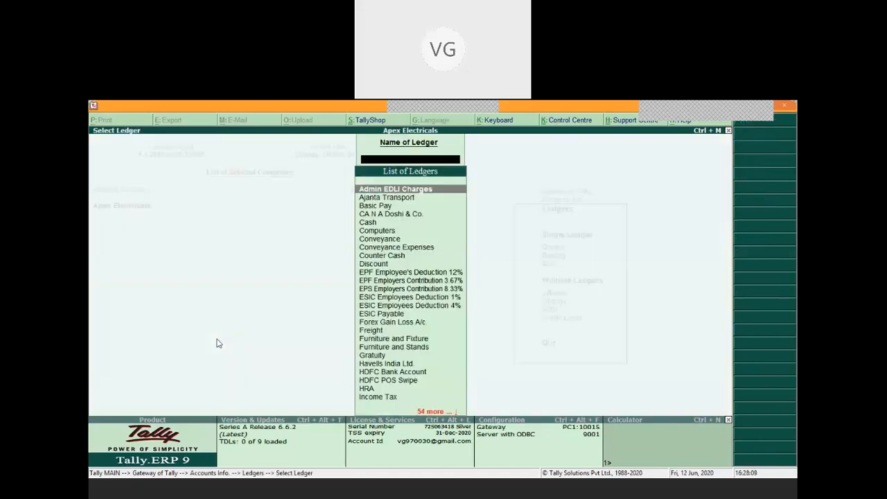
text(Hdfc)
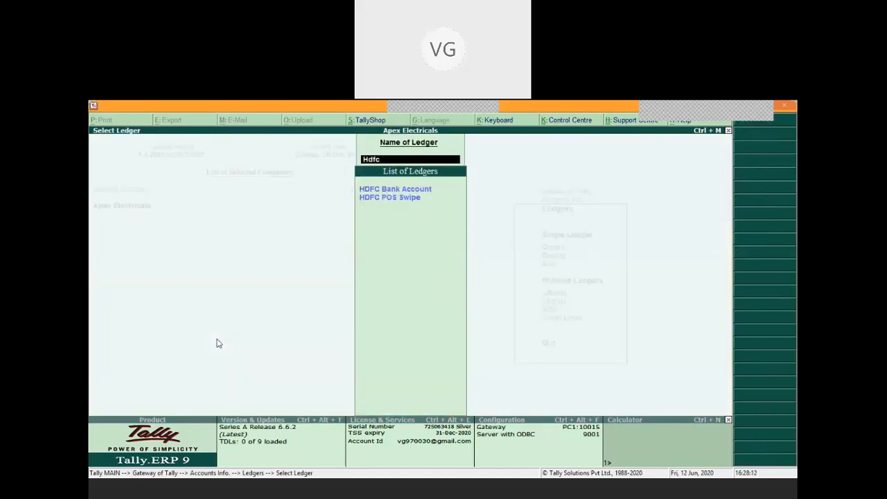
key(Return)
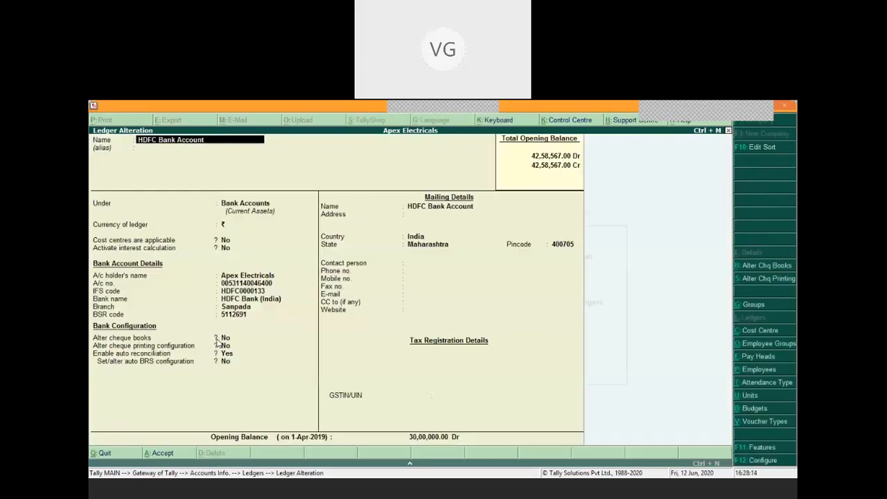
- Set Alter cheque printing configuration to Yes in the HDFC Bank Account ledger to open the cheque format selection
key(Return)
key(Return)
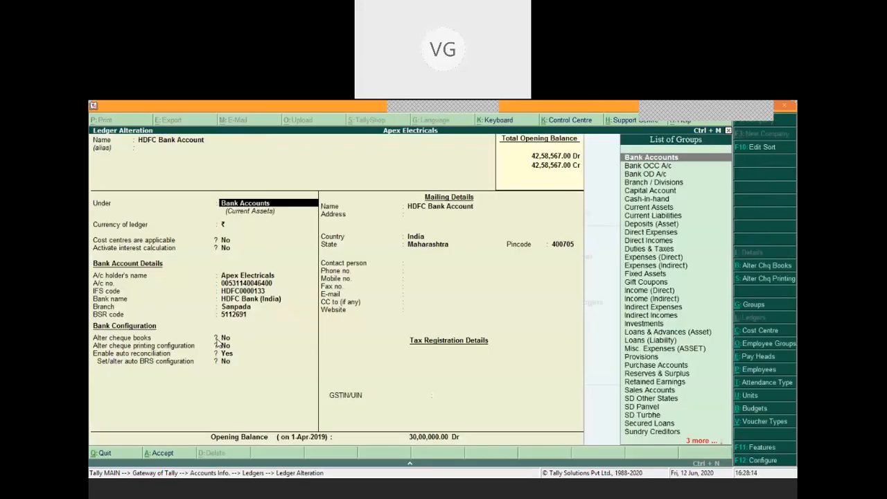
click(219, 345)
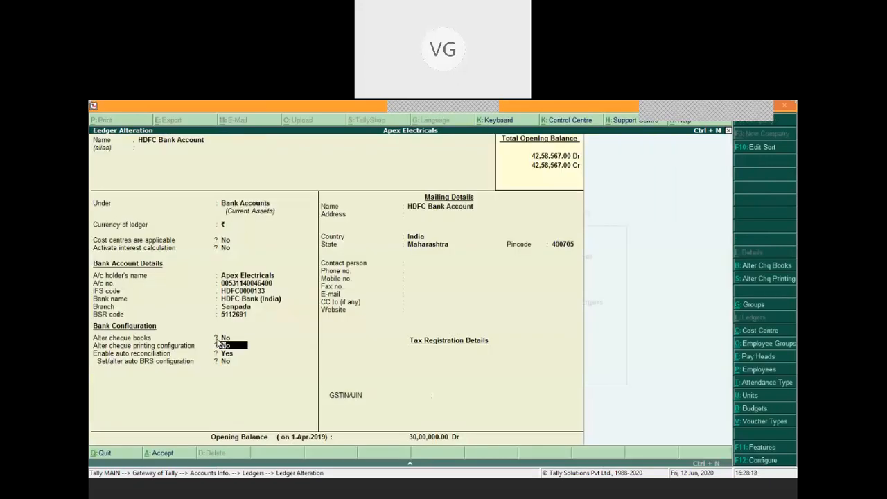
text(y)
key(Return)
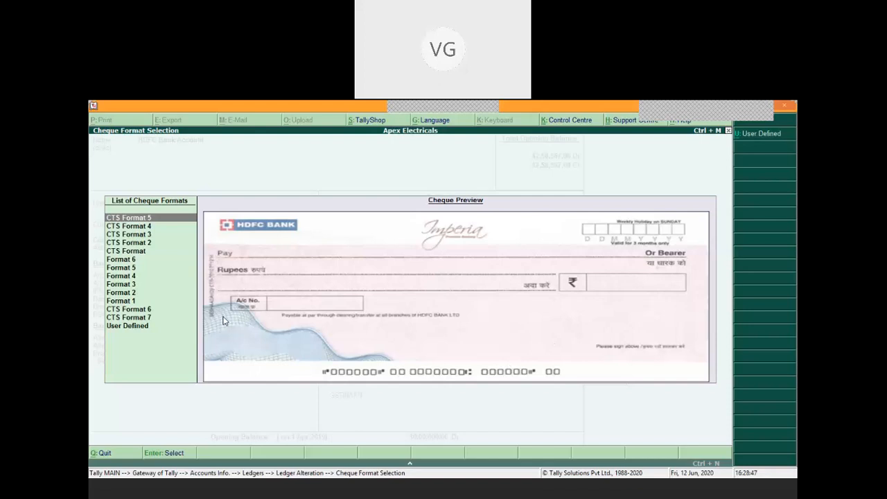
- Examine the previews of the HDFC Bank cheque formats, from CTS Format 5 down to CTS Format 7
key(Down)
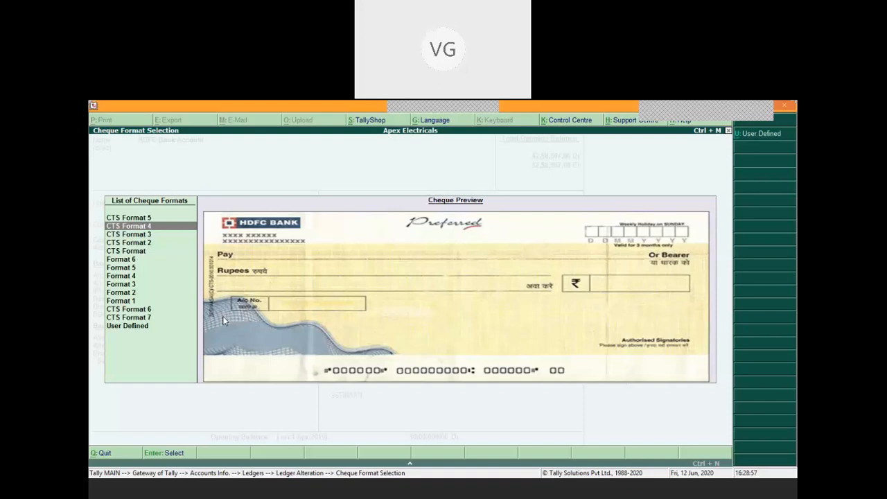
key(Down)
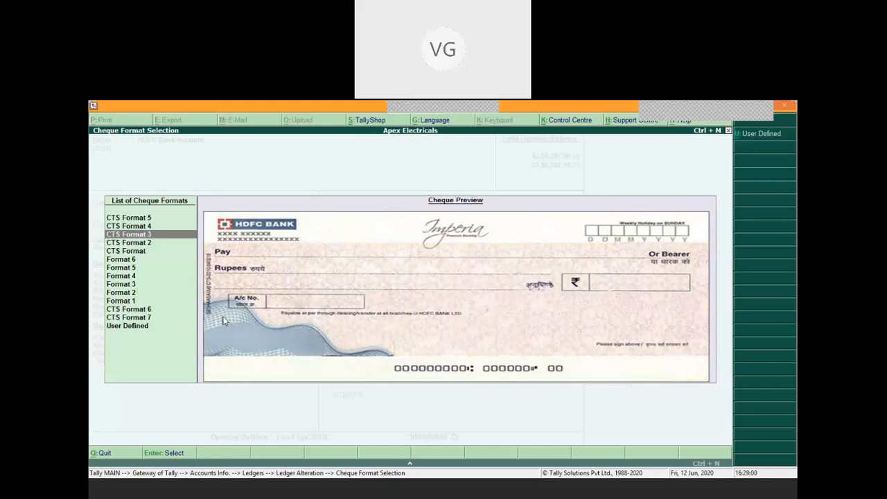
key(Down)
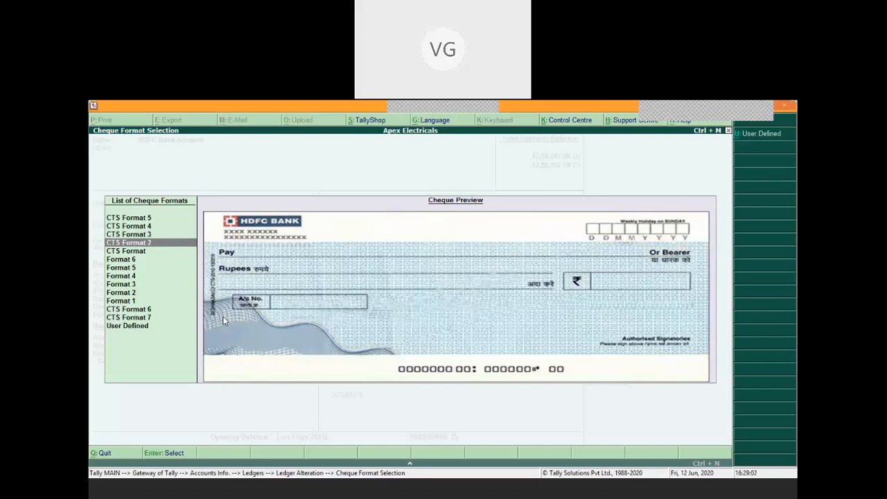
key(Down)
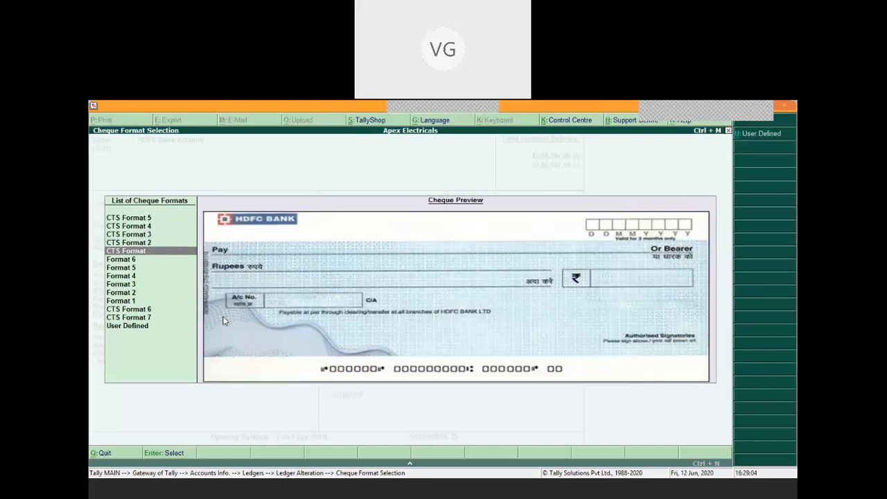
key(Down)
key(Down)
key(Down)
key(Down)
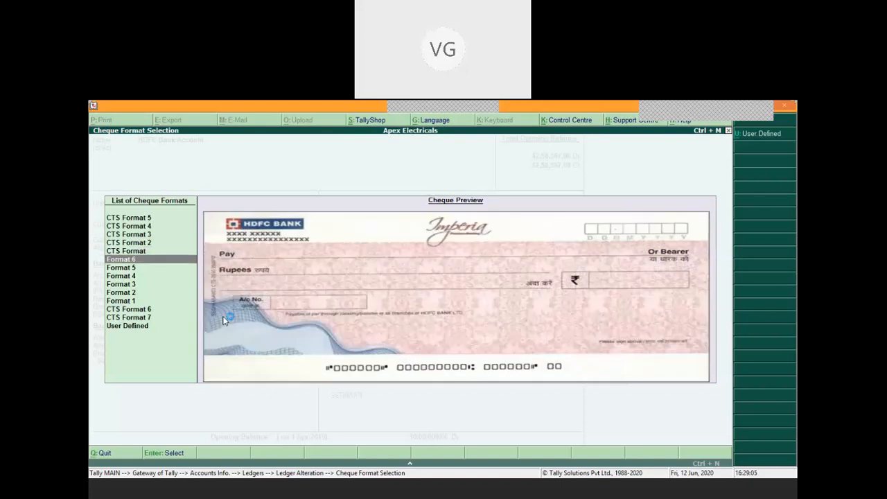
key(Down)
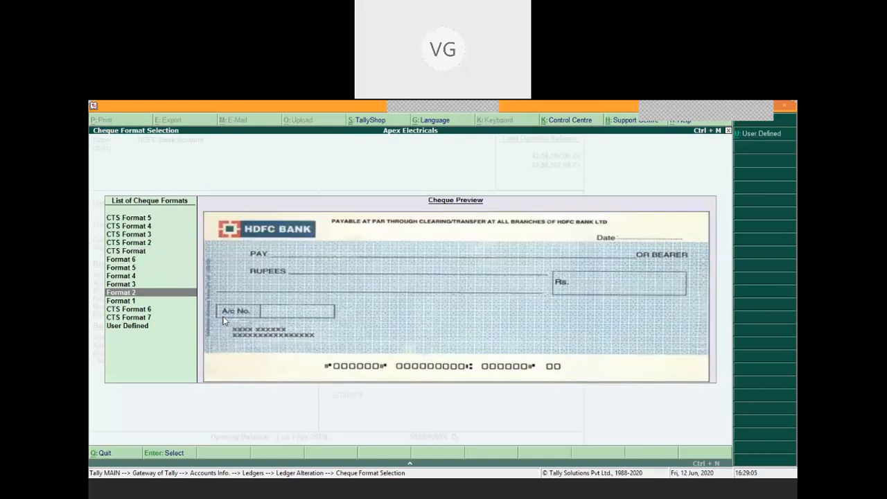
key(Down)
key(Down)
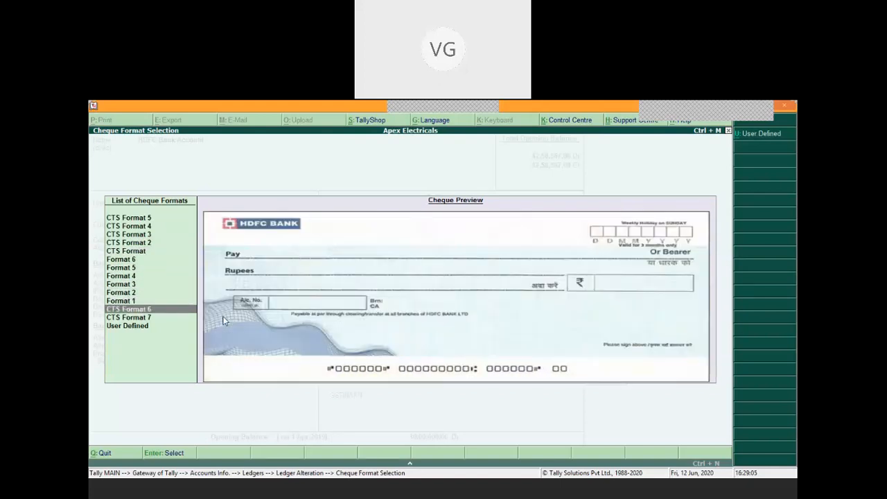
key(Down)
key(Up)
key(Down)
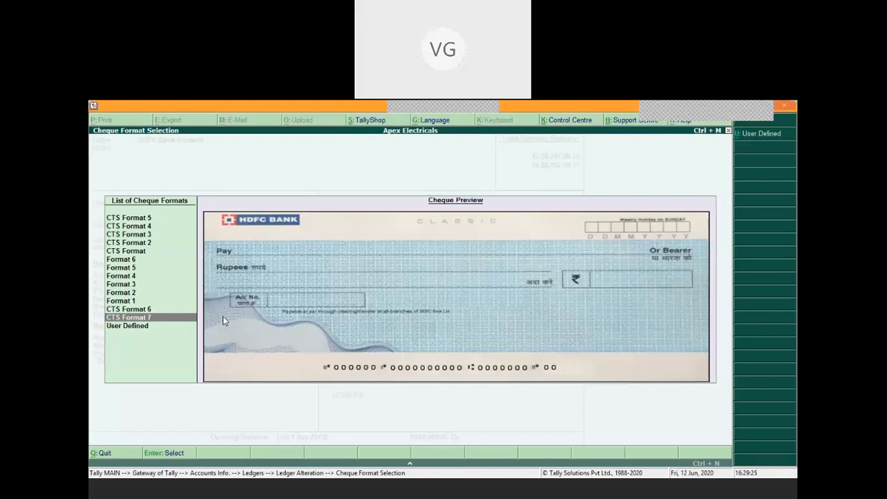
- Select CTS Format 5 as the HDFC cheque format and open its cheque dimensions
key(Up)
key(Up)
key(Up)
key(Up)
key(Up)
key(Up)
key(Up)
key(Up)
key(Up)
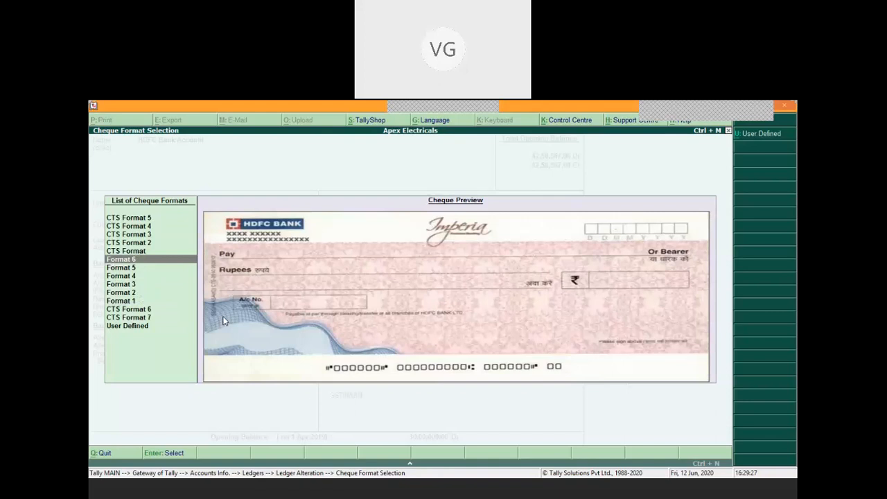
key(Up)
key(Up)
key(Up)
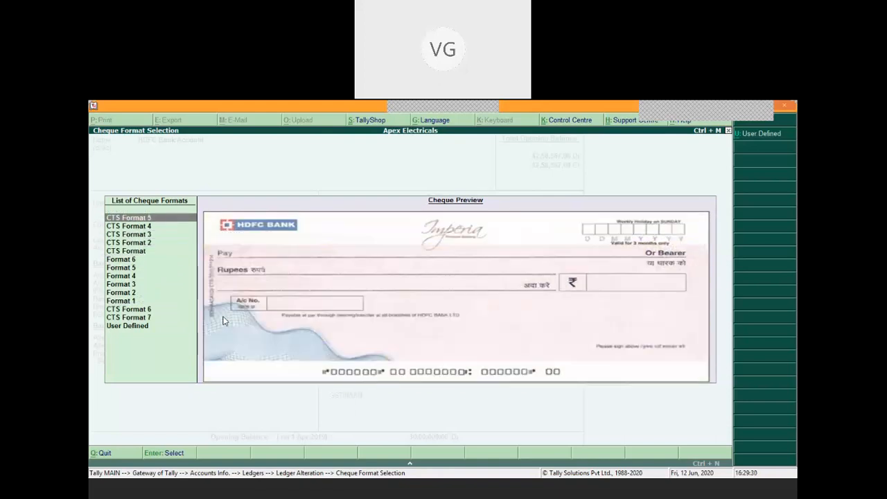
key(Return)
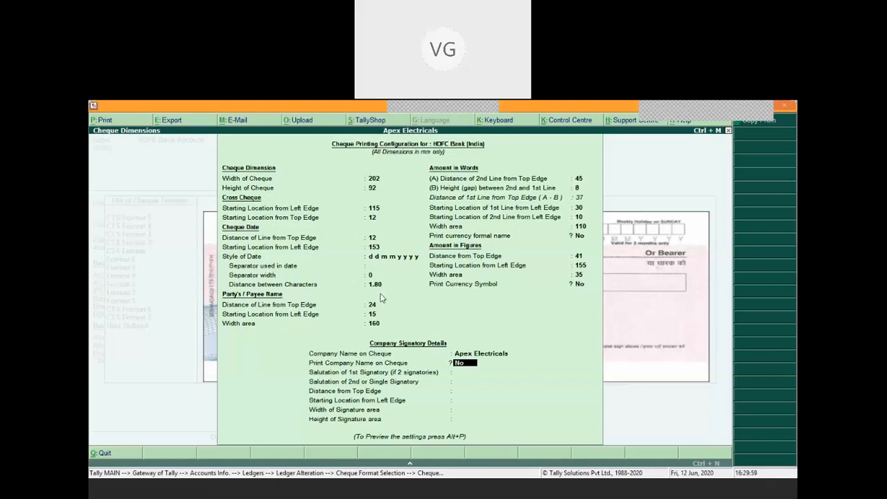
- Preview the printed sample cheque zoomed in, accept the cheque dimensions and save the HDFC Bank Account ledger
key(alt+p)
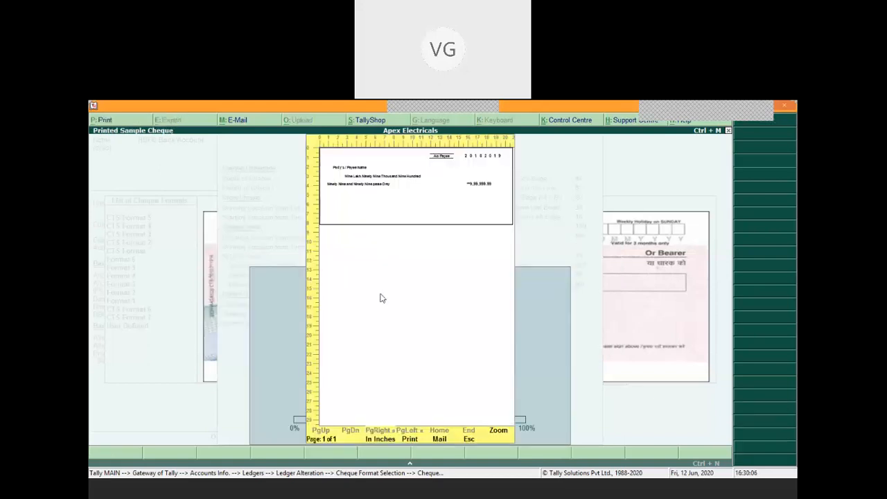
key(Return)
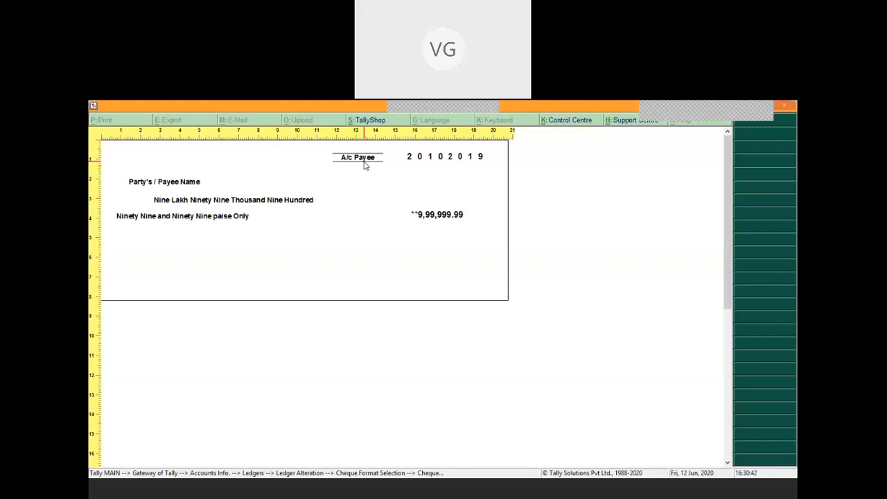
key(Escape)
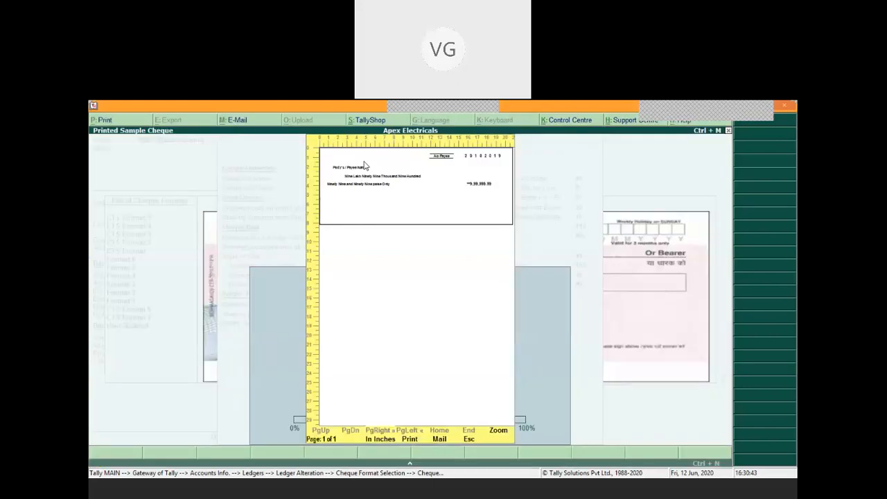
key(ctrl+a)
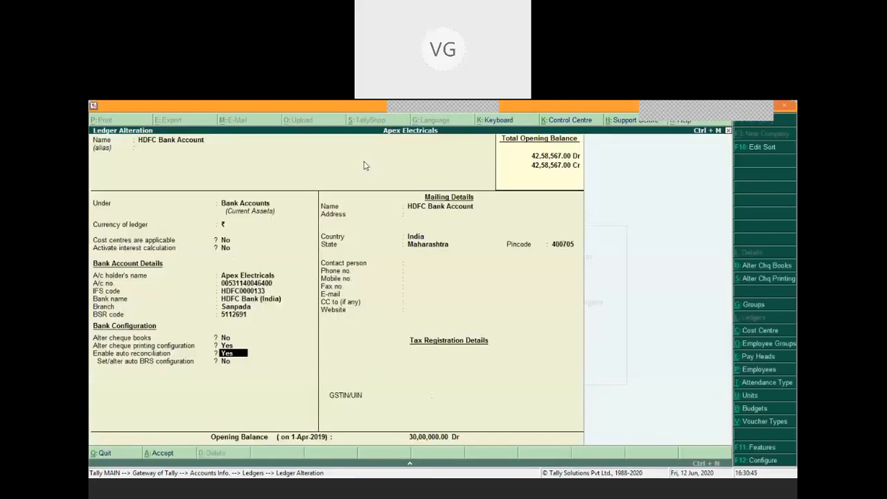
key(ctrl+a)
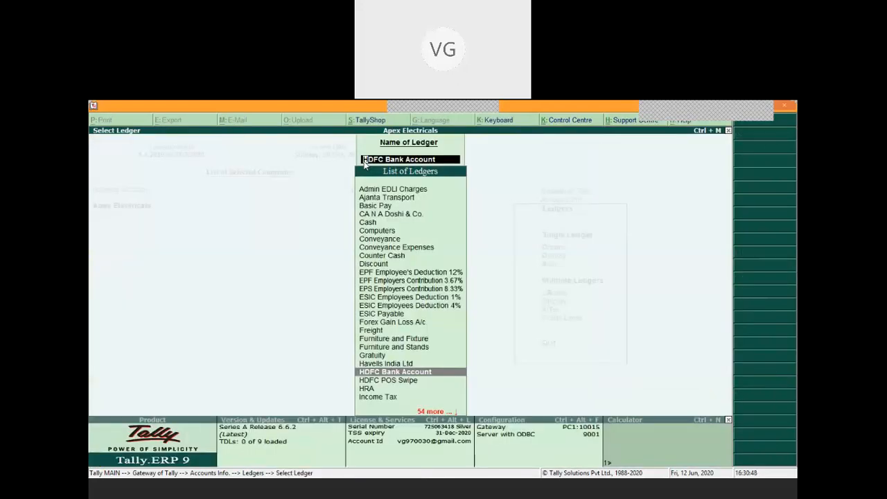
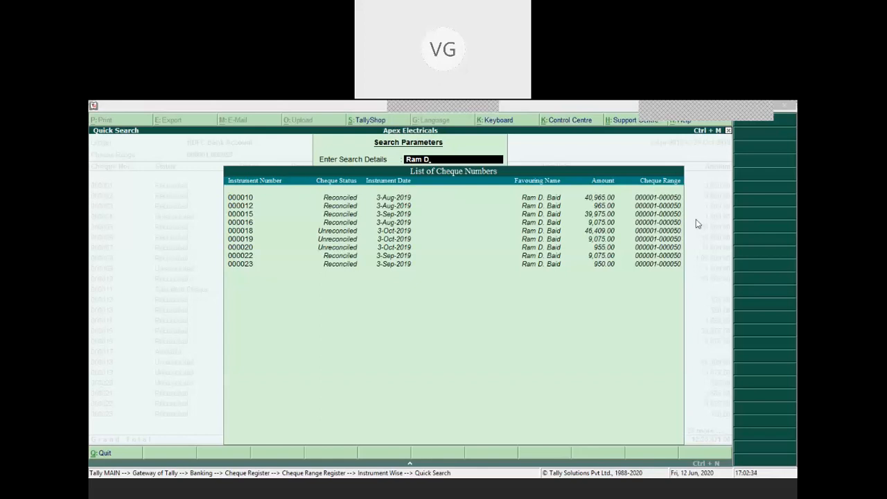
- Close the cheque search and the cheque register reports to return to the Gateway of Tally
key(Escape)
key(Escape)
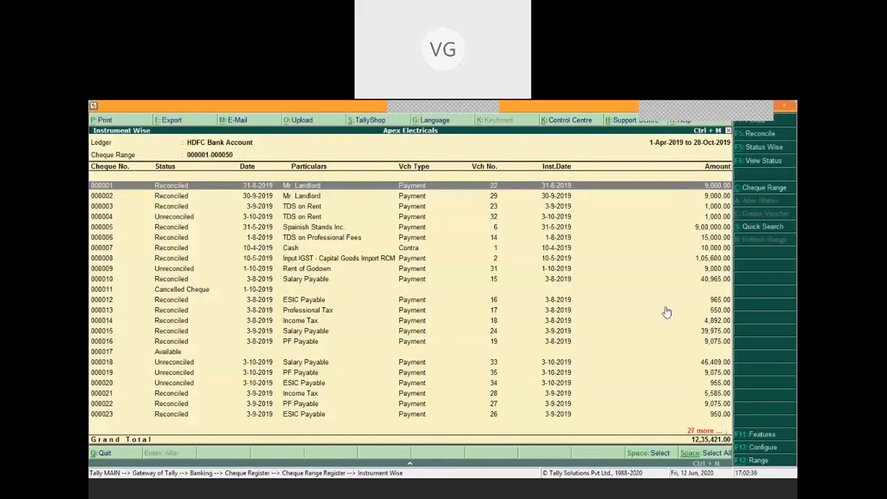
key(Escape)
key(Escape)
key(Escape)
key(Escape)
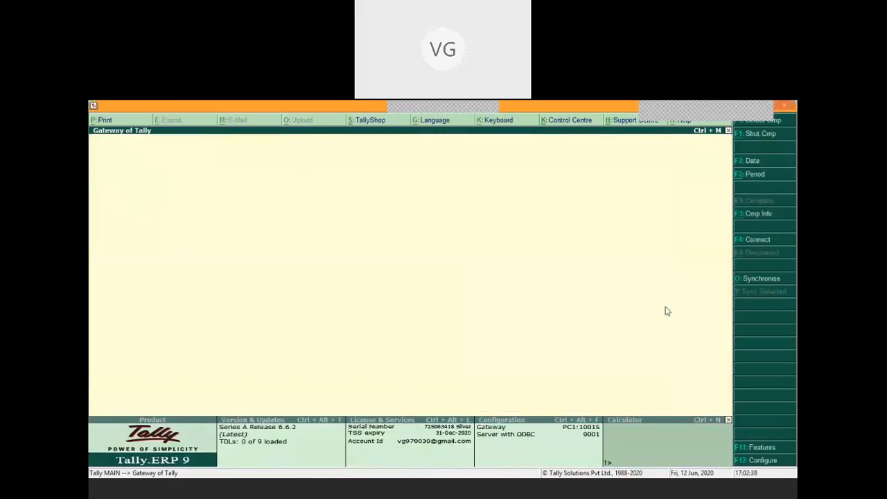
key(Return)
key(Escape)
key(Down)
key(Down)
key(Down)
key(Down)
key(Down)
key(Down)
key(Down)
key(Down)
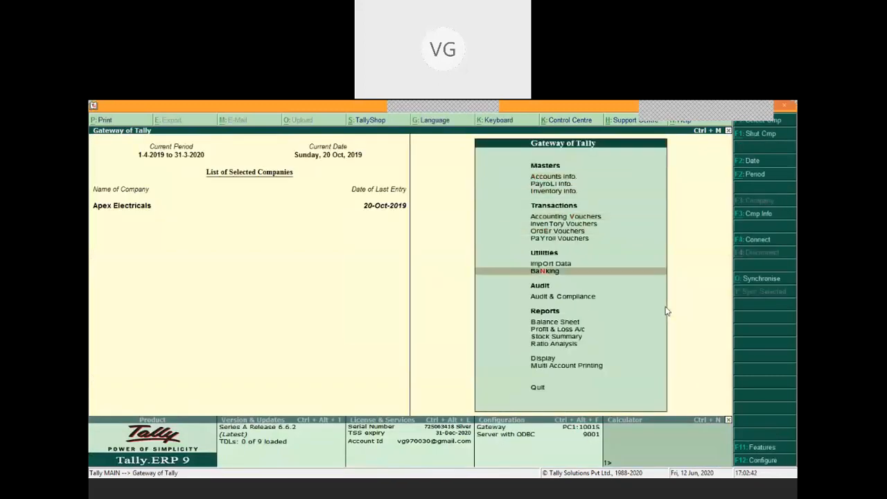
key(Return)
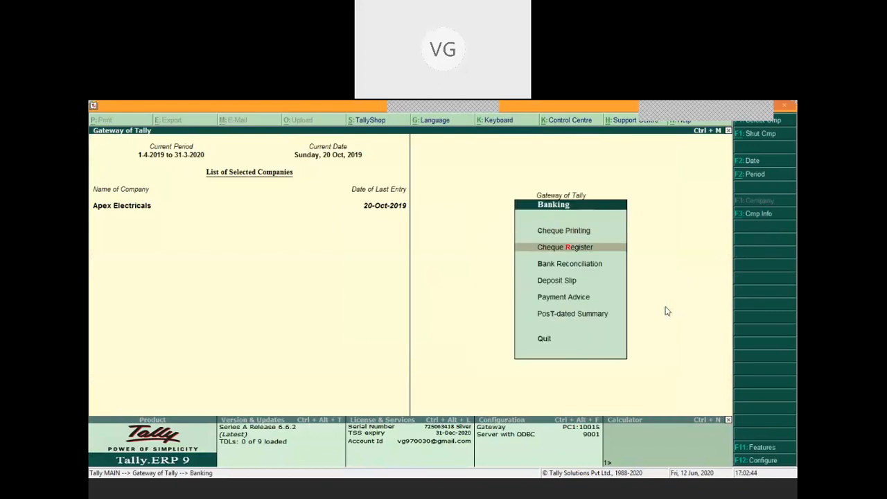
key(Return)
key(Return)
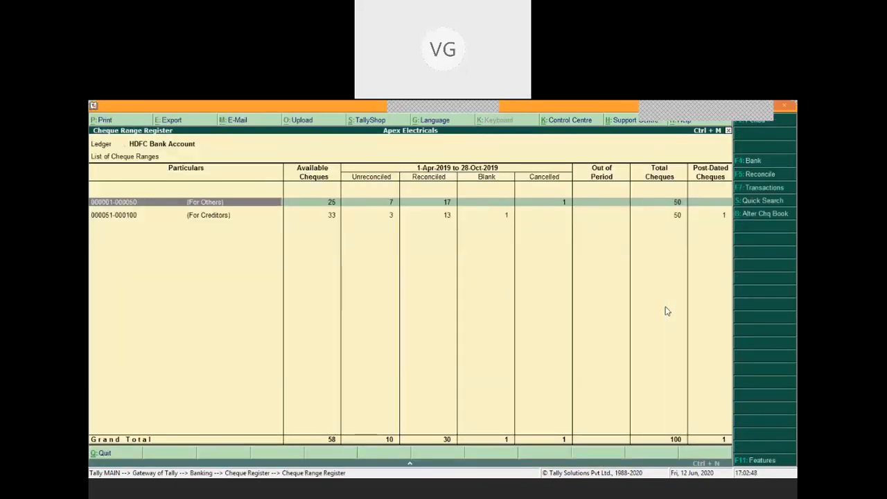
key(Return)
- Cancel the available cheque 000017 as of 20-10-2019 with the remark "Nobody should use this cheque"
key(Down)
key(Down)
key(Down)
key(Down)
key(Down)
key(Down)
key(Down)
key(Down)
key(Down)
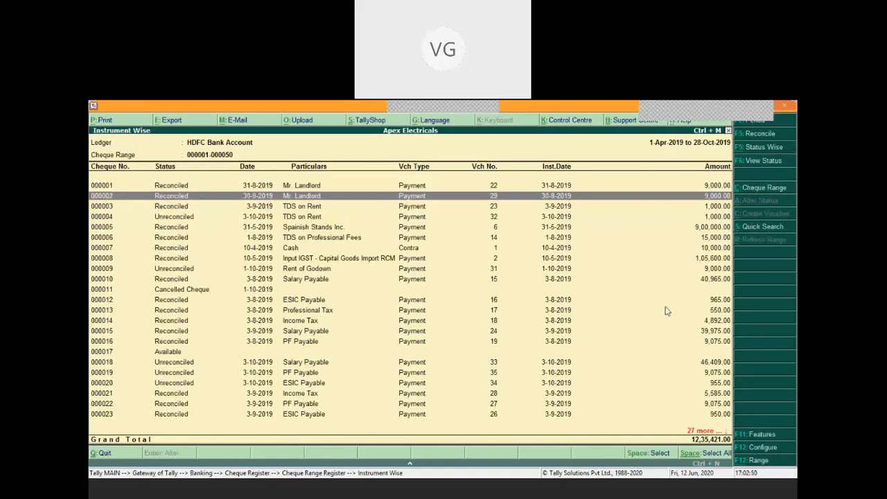
key(Down)
key(Down)
key(Down)
key(Down)
key(Down)
key(Down)
key(Down)
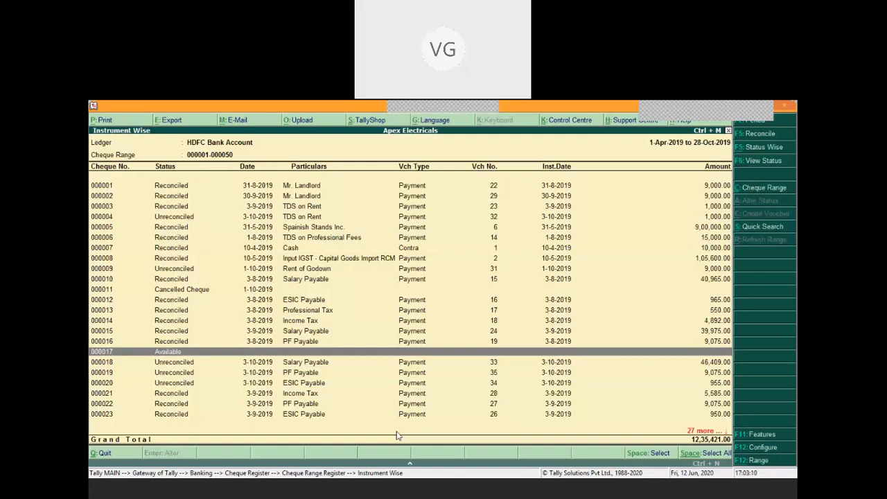
key(space)
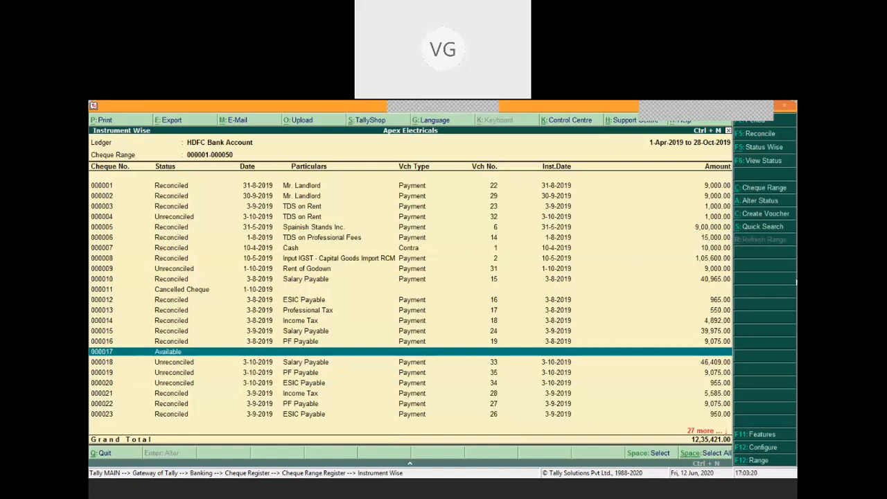
click(766, 202)
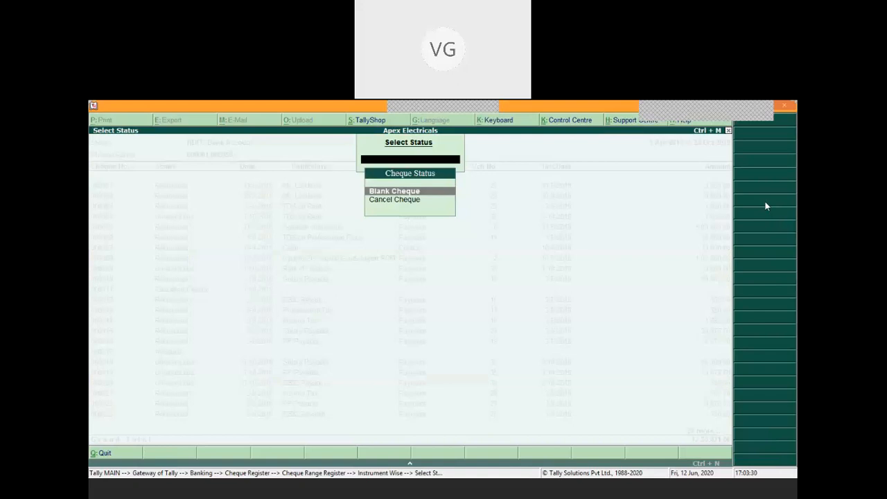
key(Down)
key(Return)
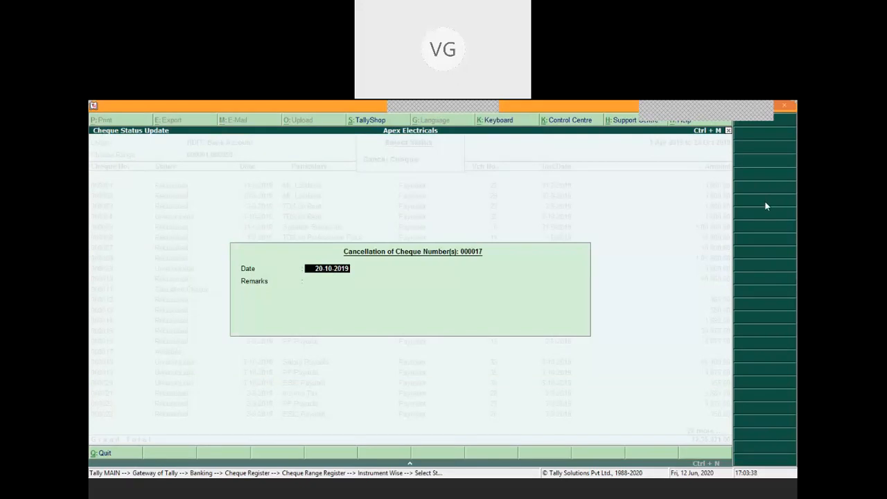
key(Return)
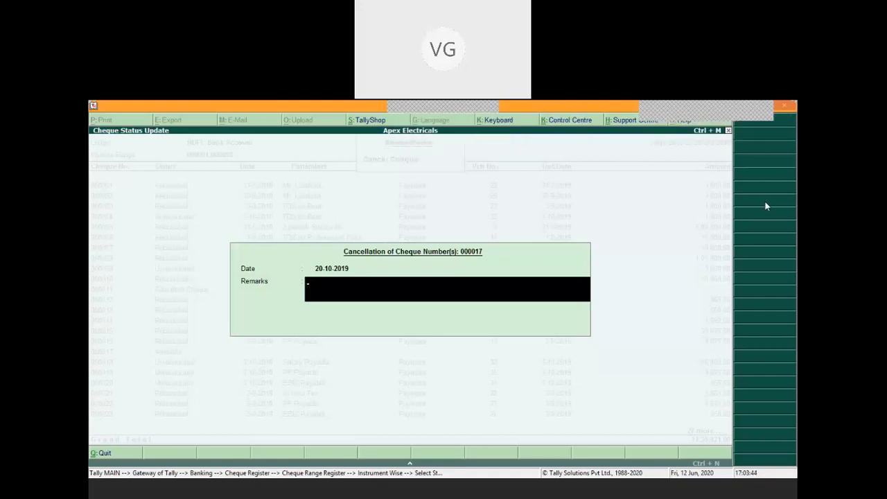
text(Nobody should use this cheque)
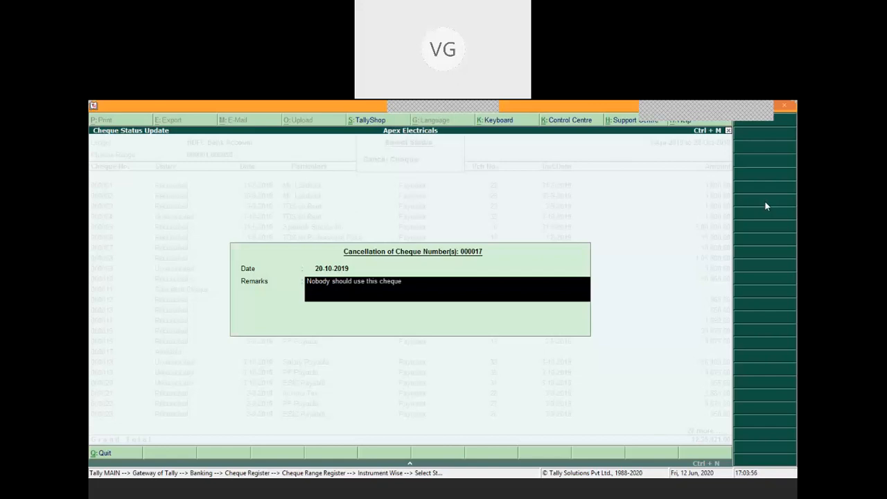
key(Return)
key(Return)
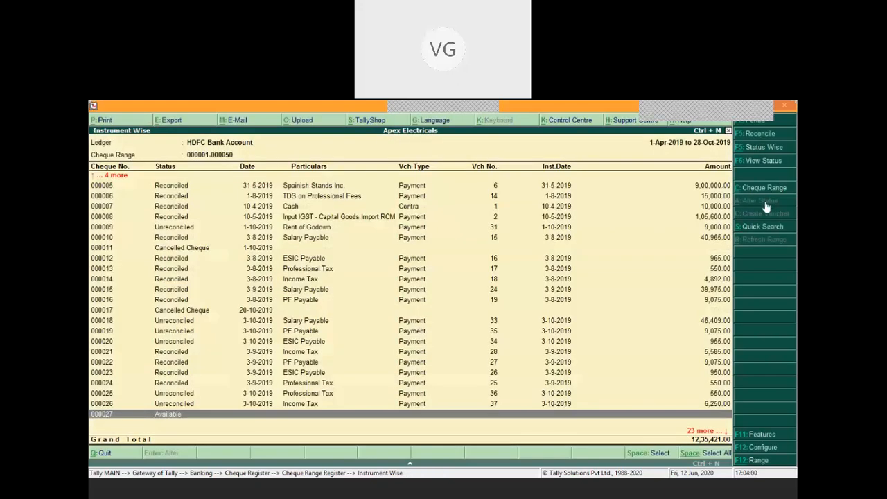
- Locate cheque 000017 in the instrument-wise list and examine its status and date
key(Up)
key(Up)
key(Up)
key(Up)
key(Up)
key(Up)
key(Up)
key(Up)
key(Up)
key(Up)
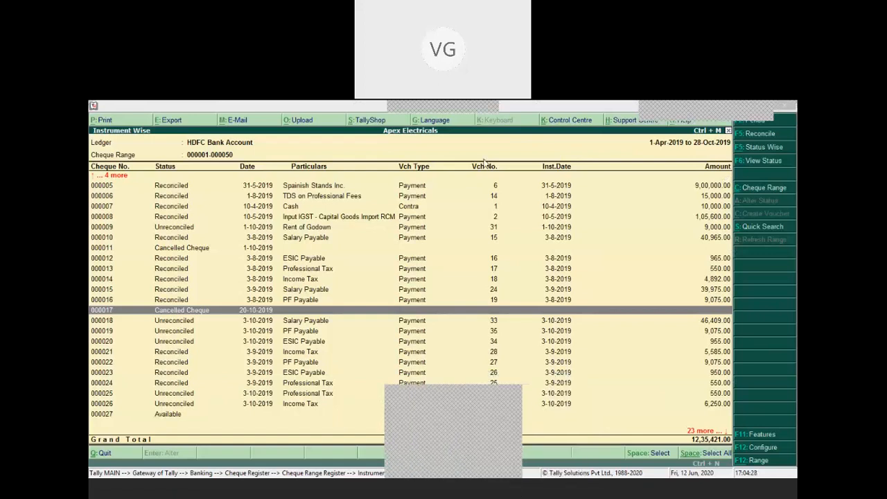
click(625, 211)
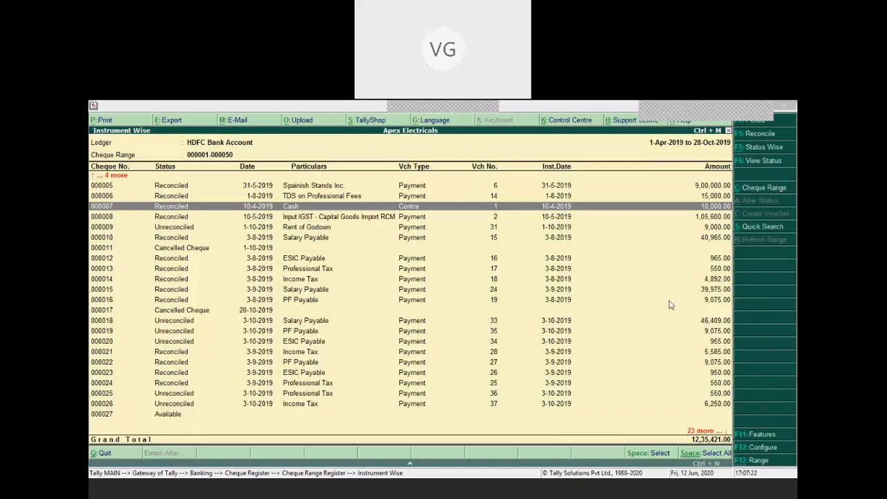
key(Escape)
key(Return)
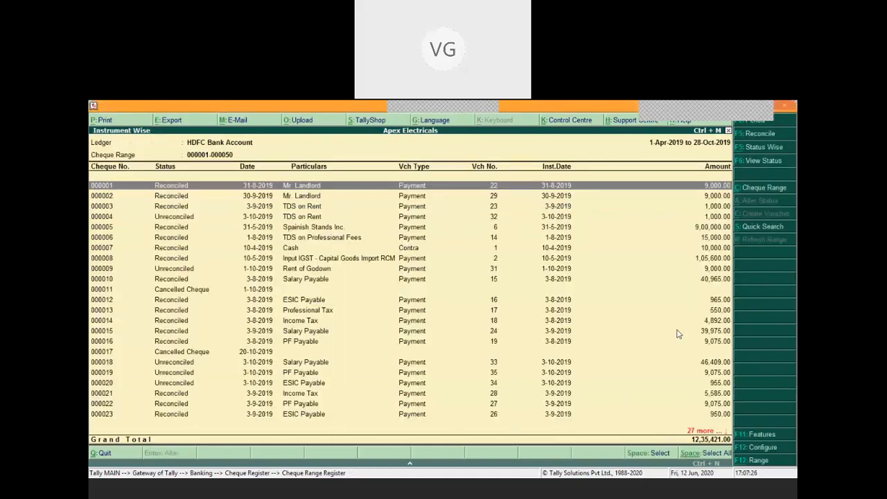
key(Return)
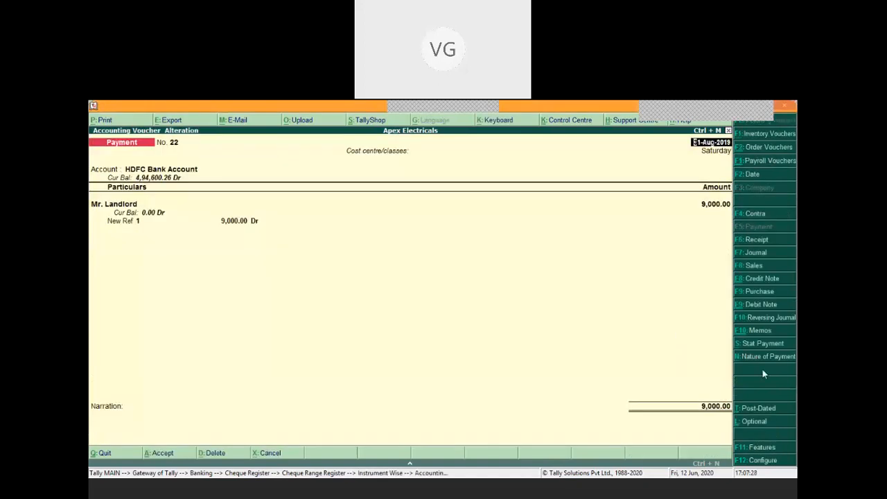
click(726, 407)
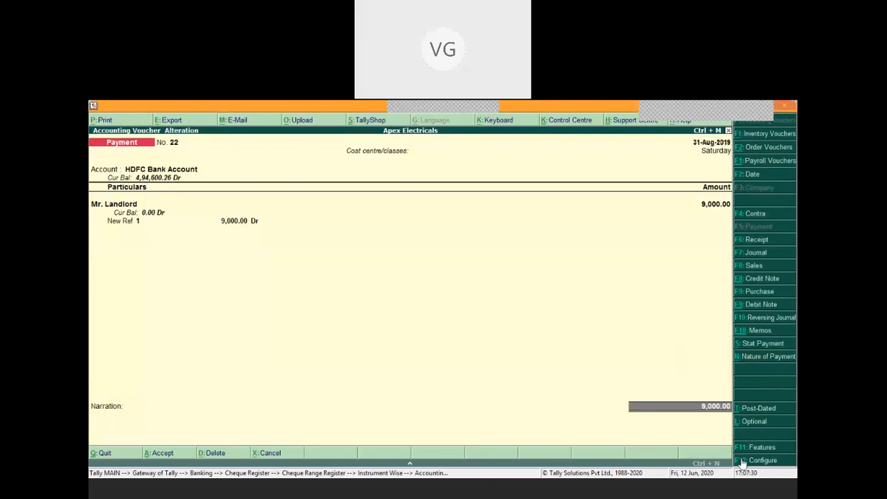
key(Return)
key(Return)
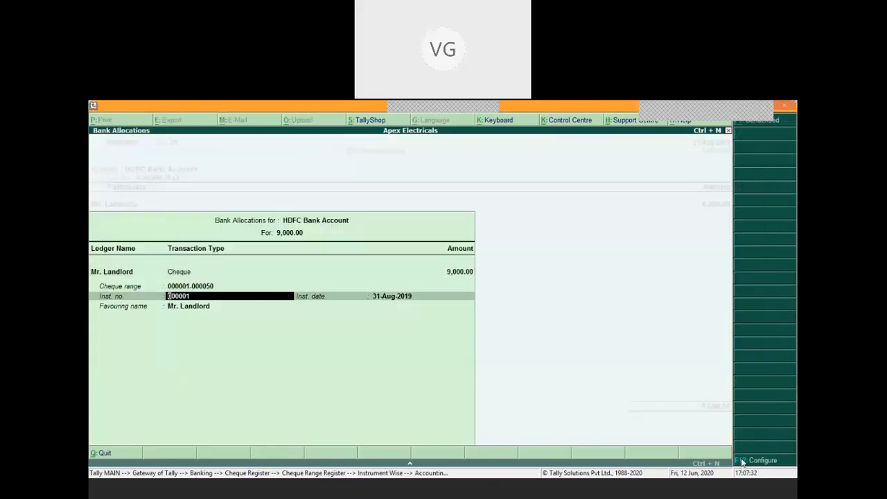
- Set the cheque range in the voucher's bank allocation to Not Applicable and save the voucher
key(BackSpace)
key(Up)
key(Return)
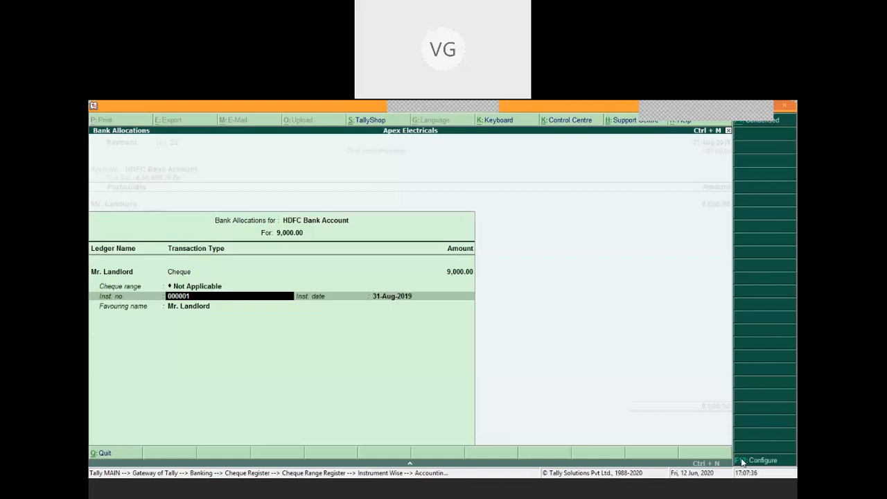
key(ctrl+a)
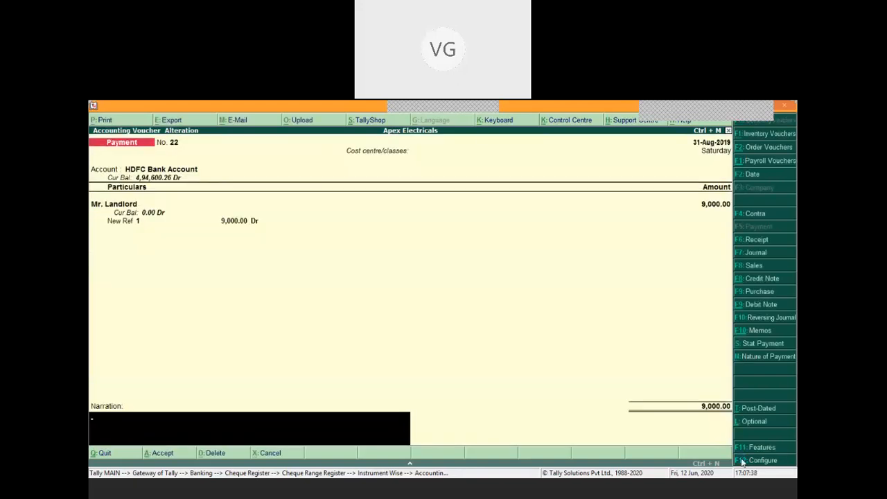
key(Escape)
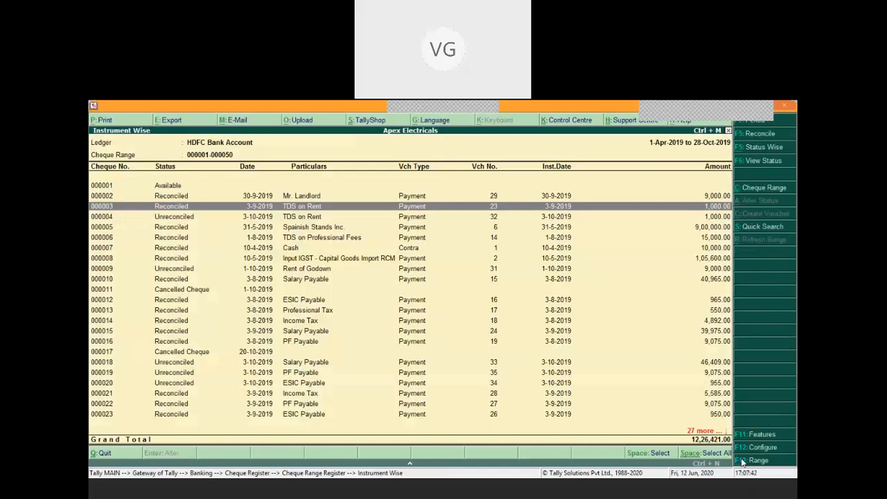
- Check cheque 000001 in the list, return to the Cheque Range Register and open its Not in Range cheques
key(Up)
key(Up)
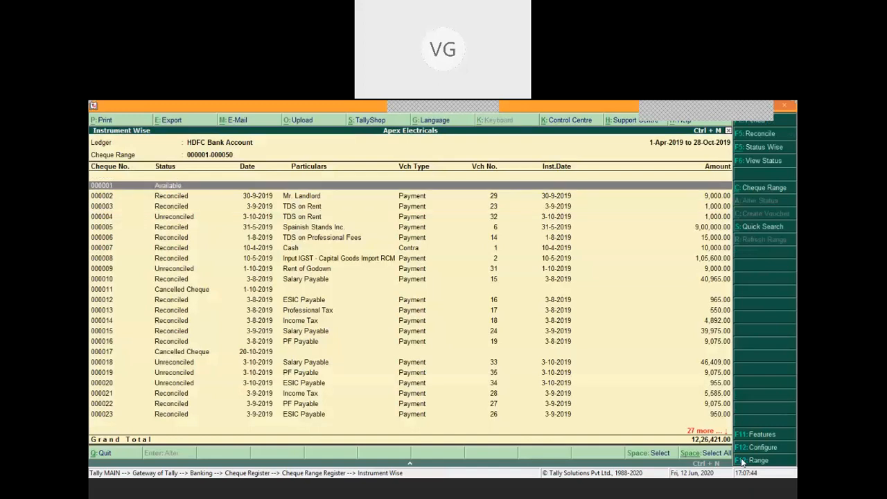
key(Escape)
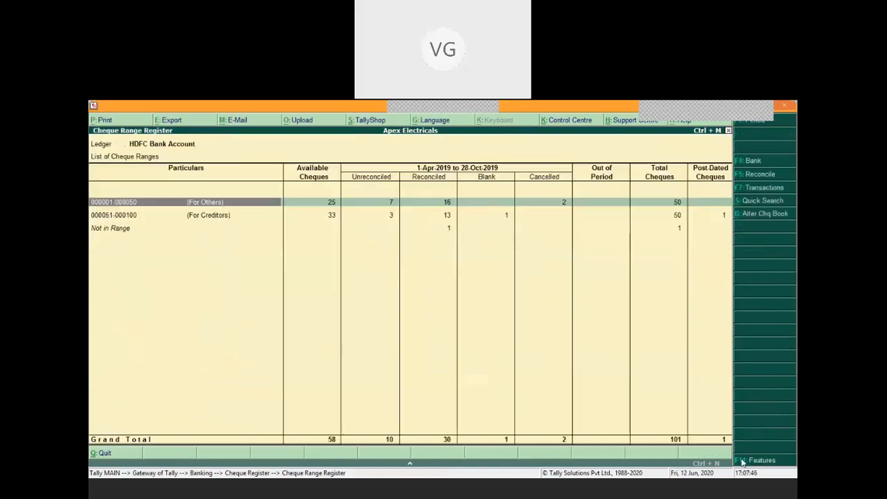
key(Down)
key(Down)
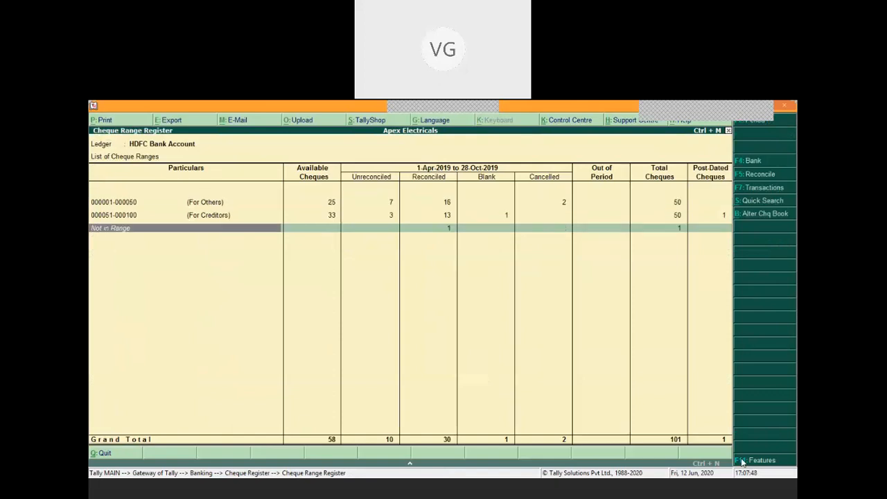
key(Return)
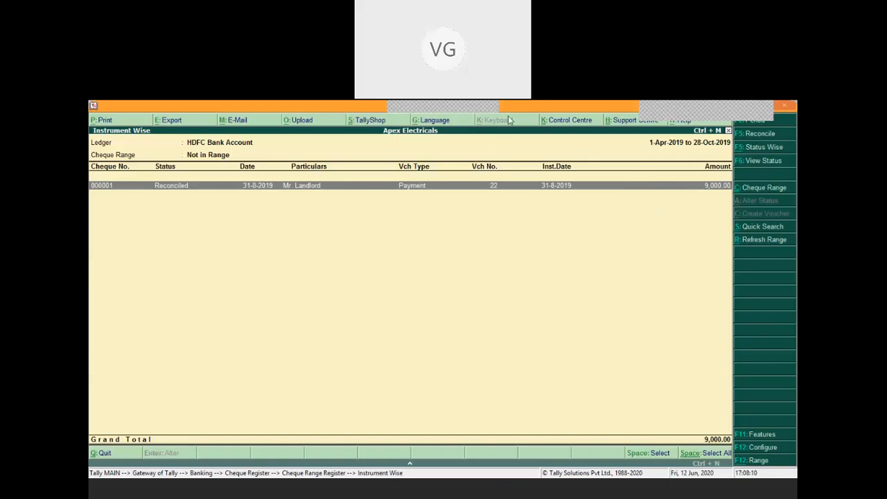
- Switch to the presentation slide titled "We are here to help"
click(539, 112)
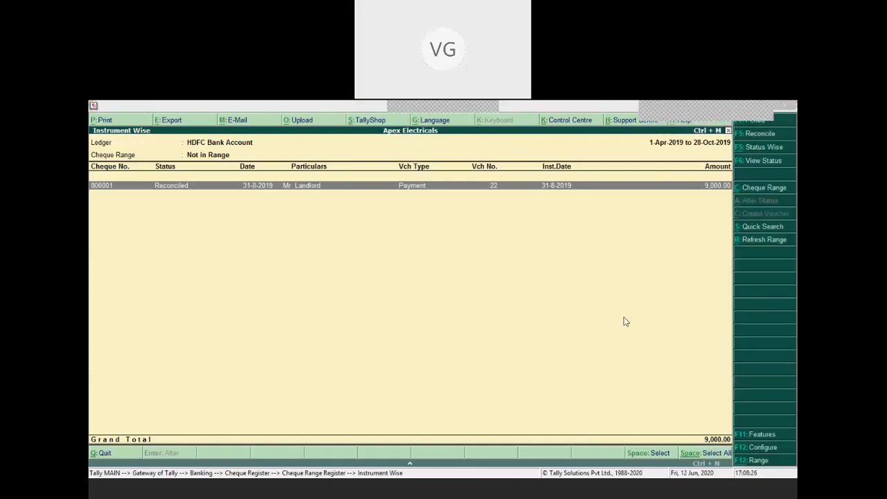
key(alt+Tab)
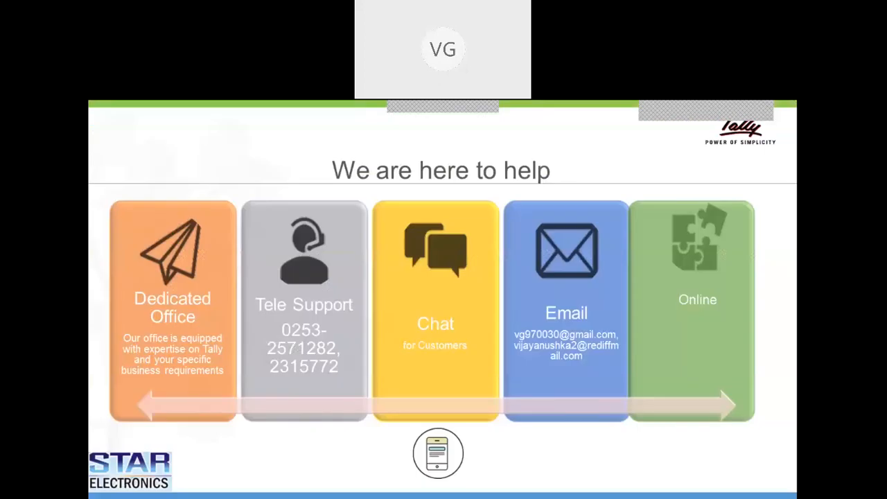